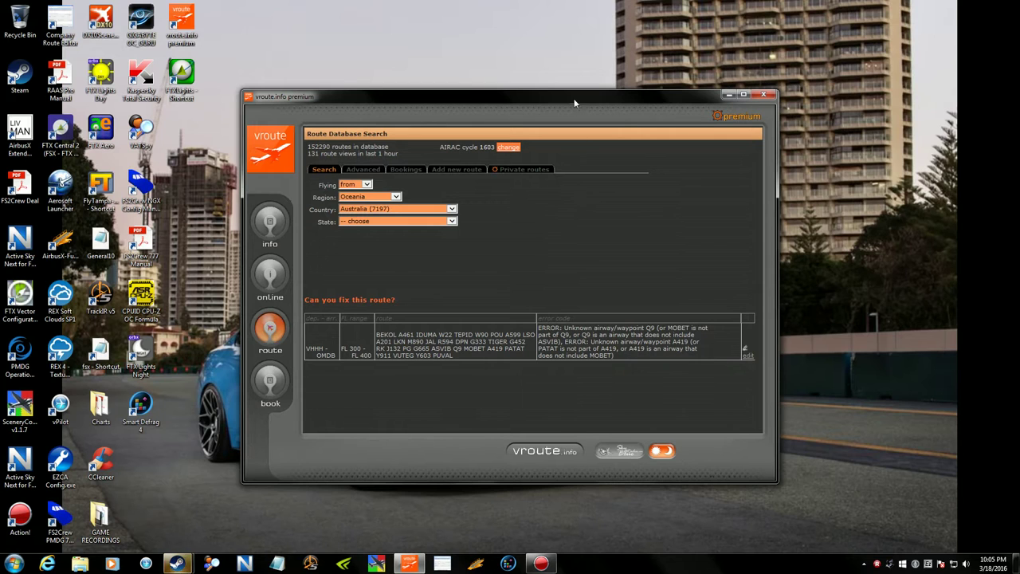
- Set the departure in the route search to Europe, Germany, airport EDDT Berlin Tegel
left_click_drag(565, 95, 578, 47)
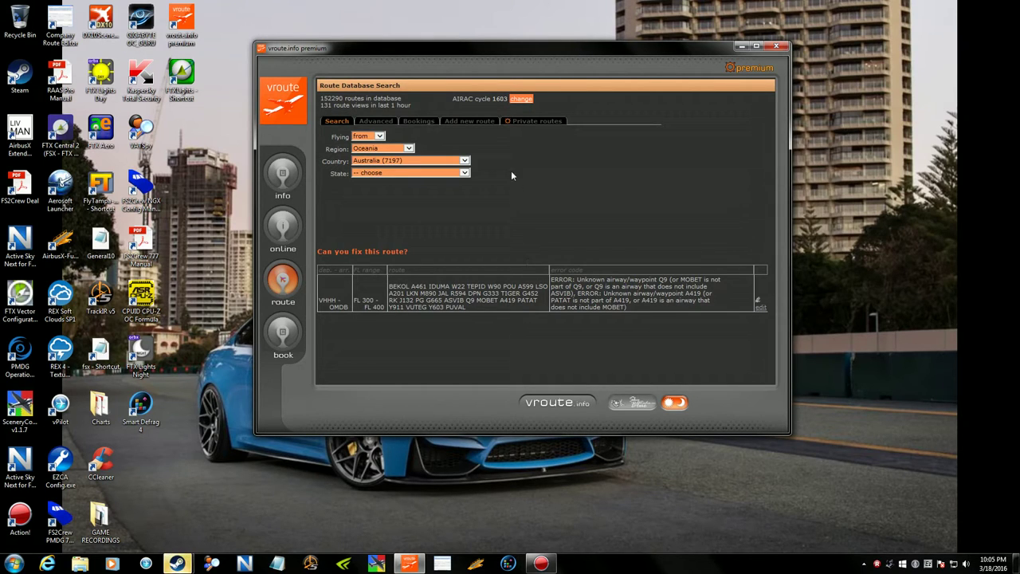
left_click(408, 149)
left_click(374, 177)
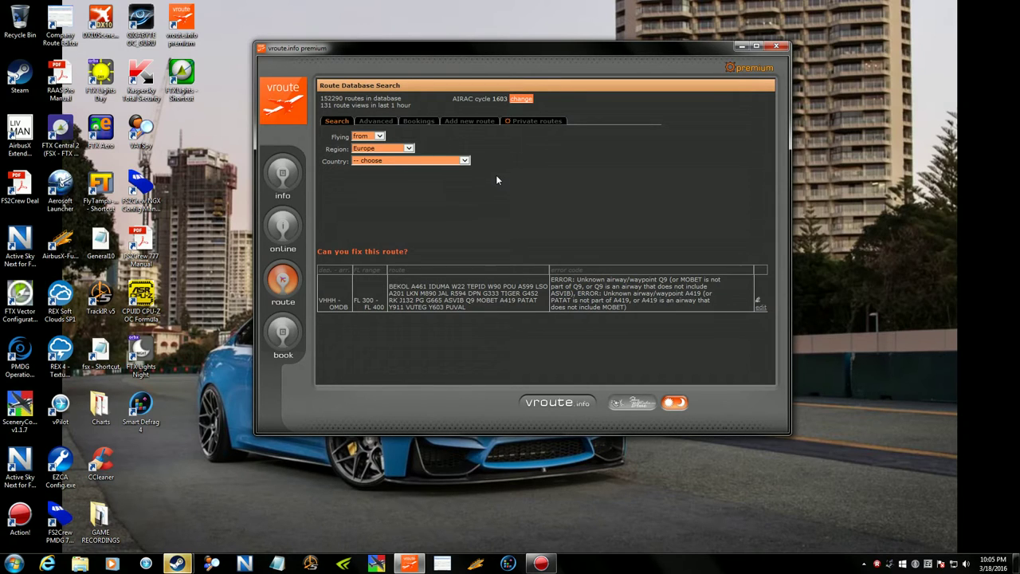
left_click(465, 161)
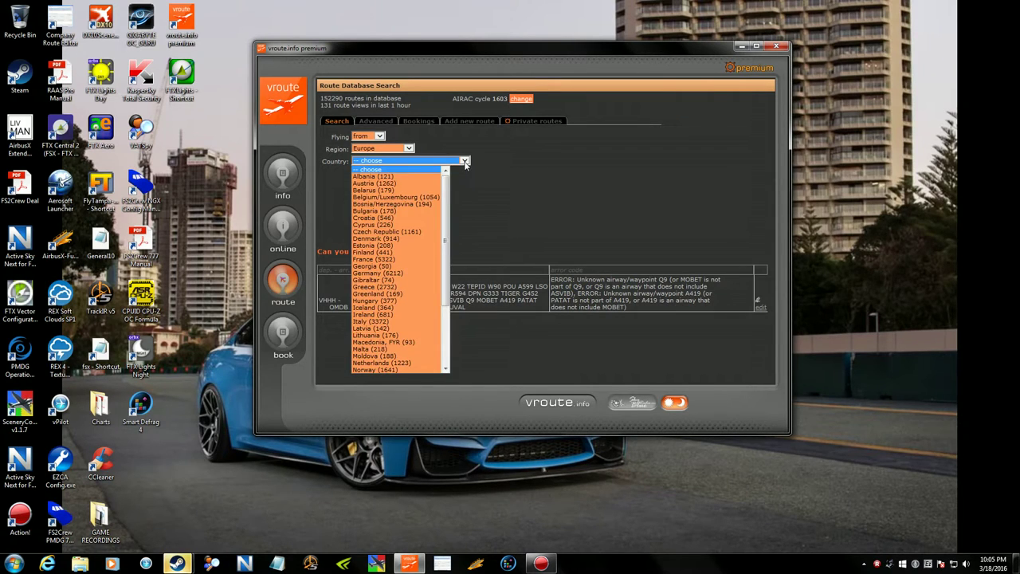
left_click(385, 273)
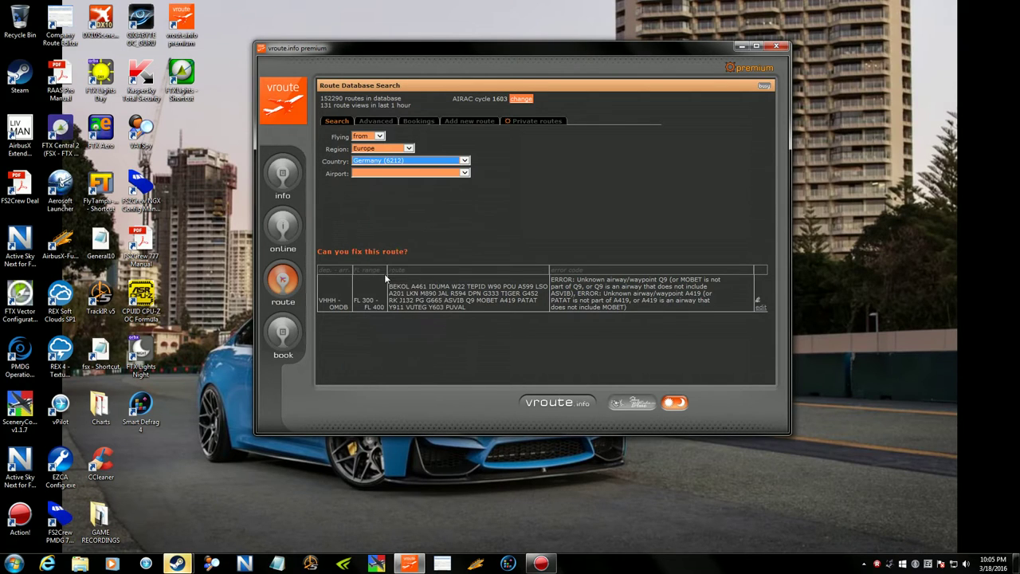
left_click(465, 173)
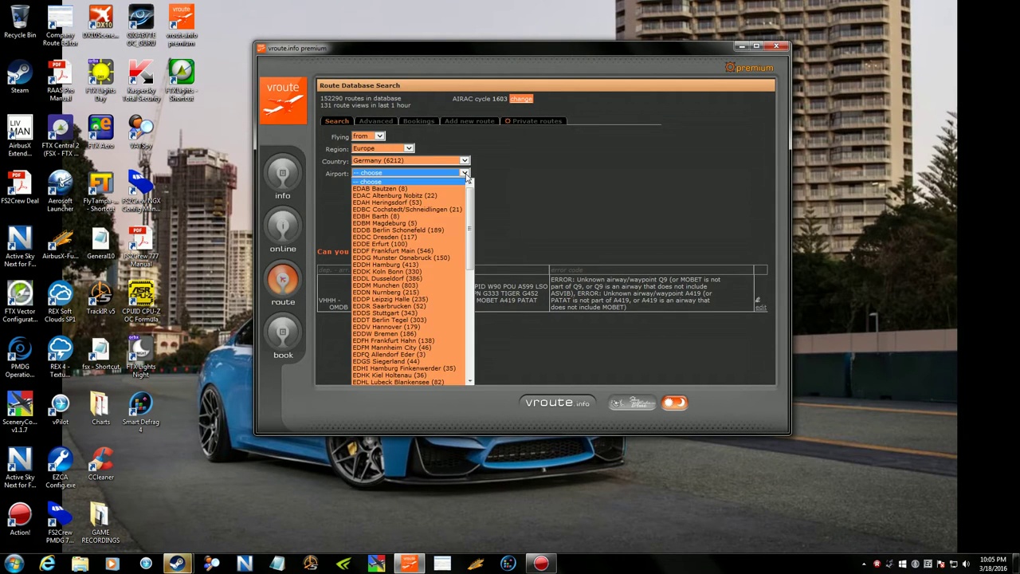
left_click(403, 320)
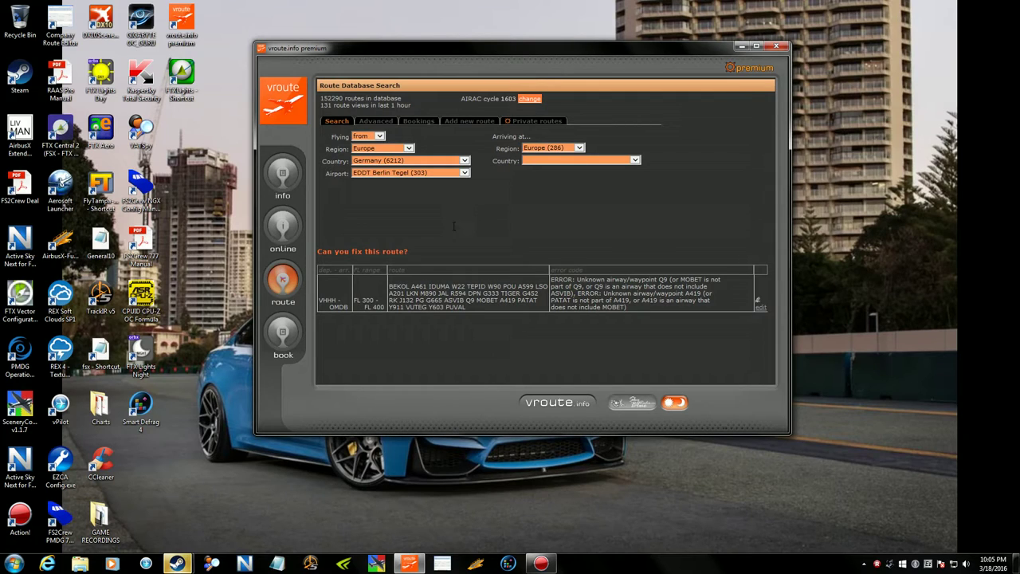
- Set the arrival to Denmark, airport EKCH Kastrup, to search for routes from Berlin Tegel
left_click(636, 161)
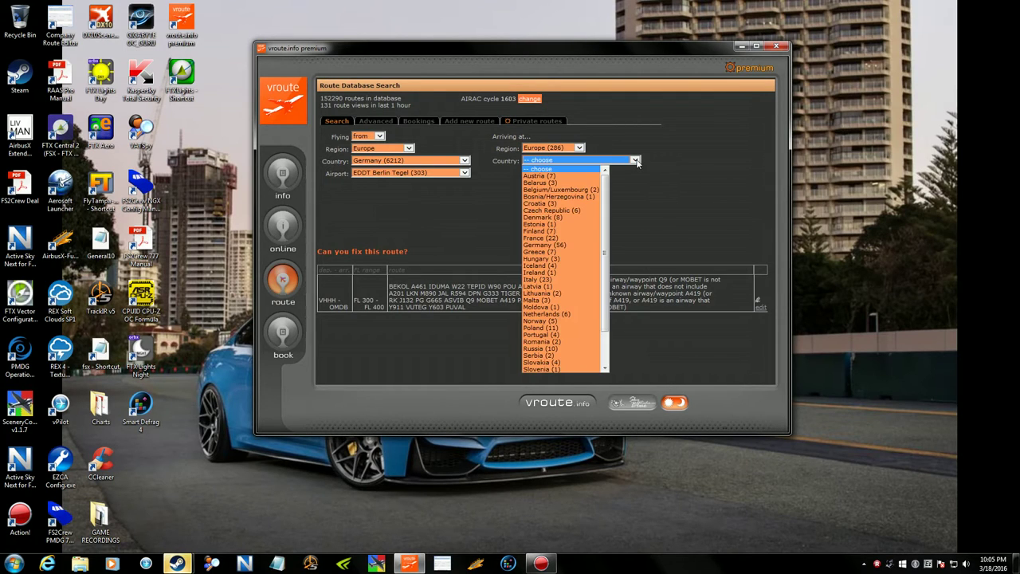
left_click(553, 218)
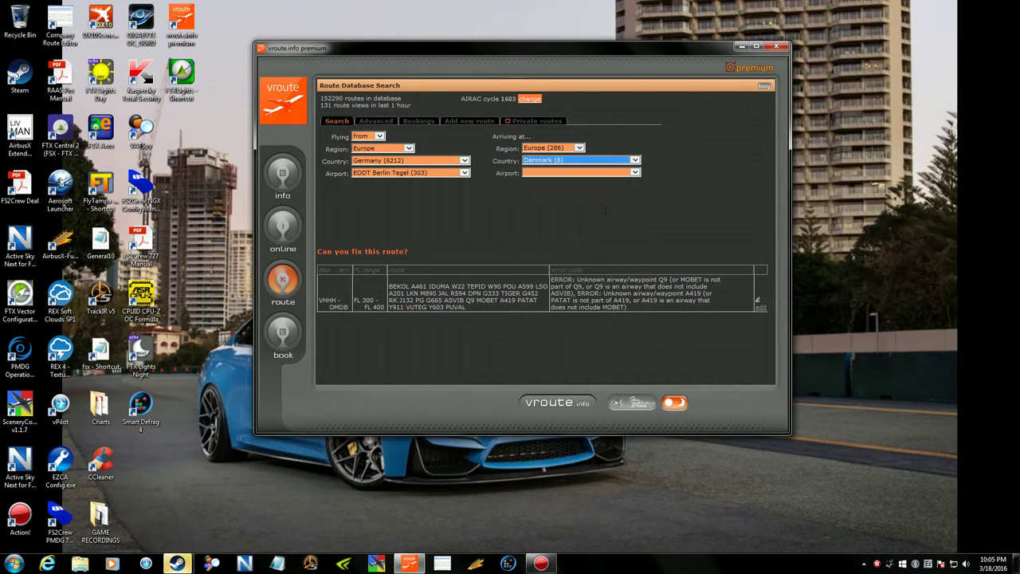
left_click(636, 173)
left_click(702, 171)
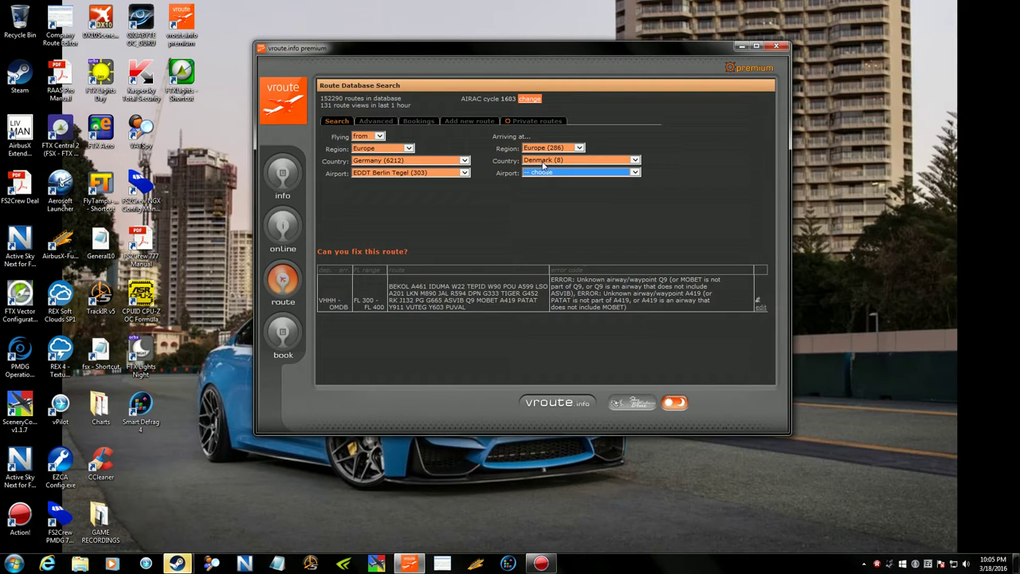
left_click(636, 172)
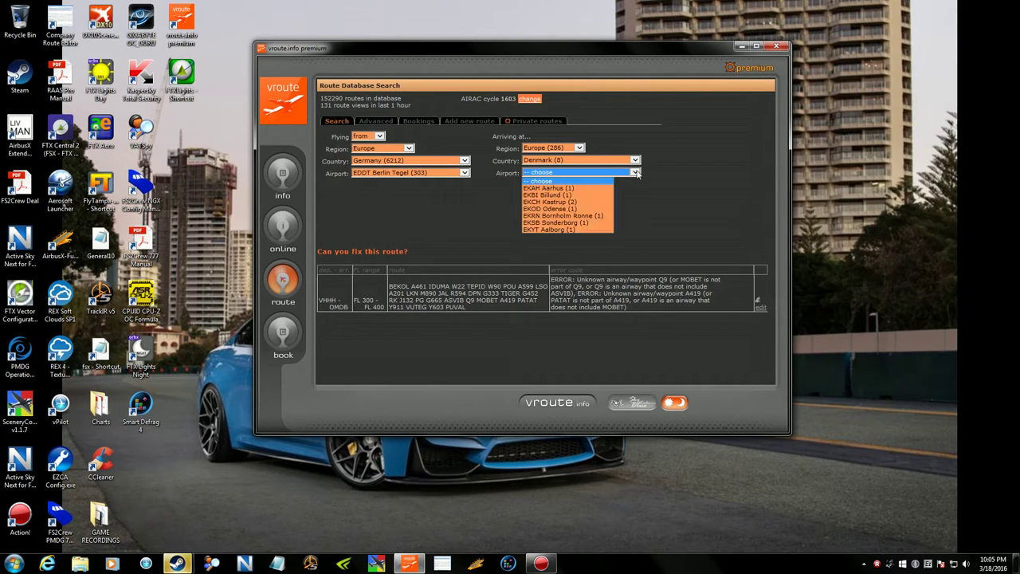
left_click(556, 204)
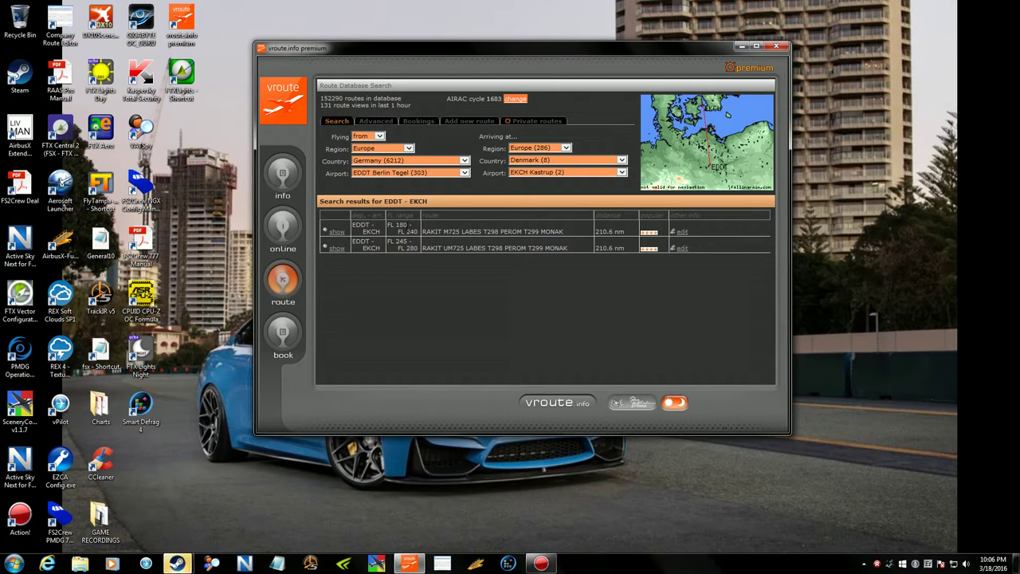
- Compare the route strings of the two EDDT - EKCH search results
left_click_drag(423, 231, 562, 231)
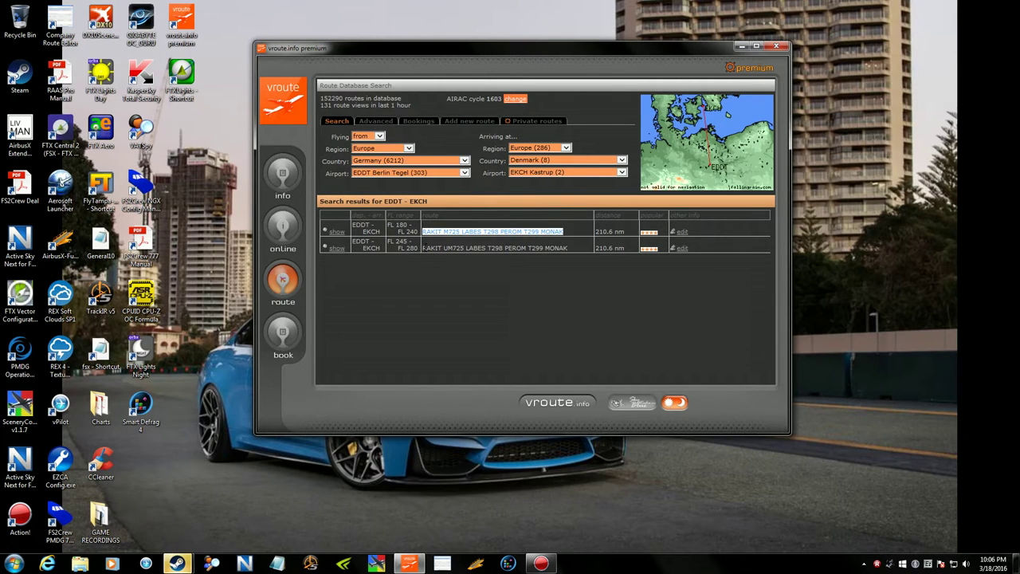
left_click_drag(423, 247, 579, 256)
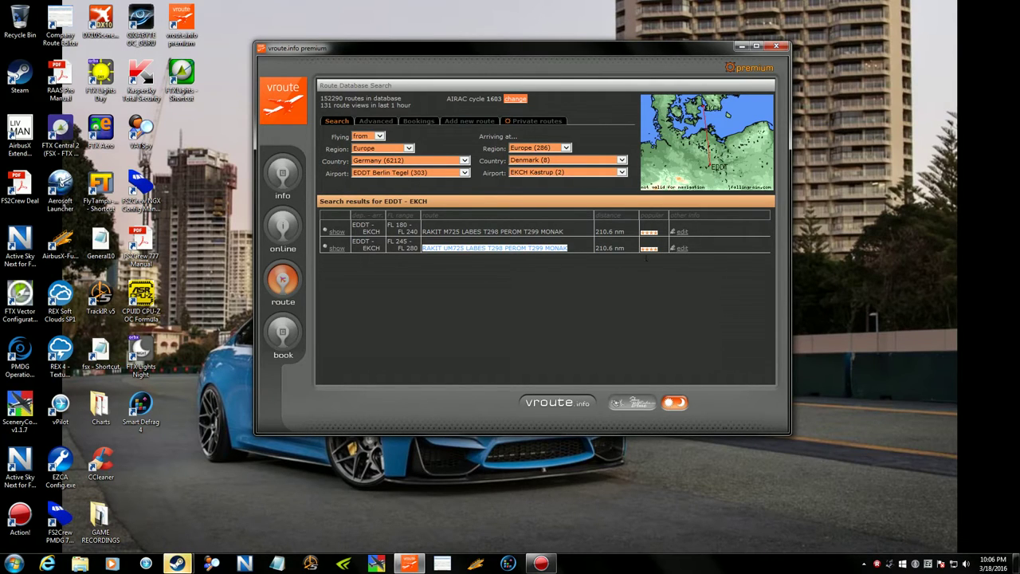
left_click(460, 286)
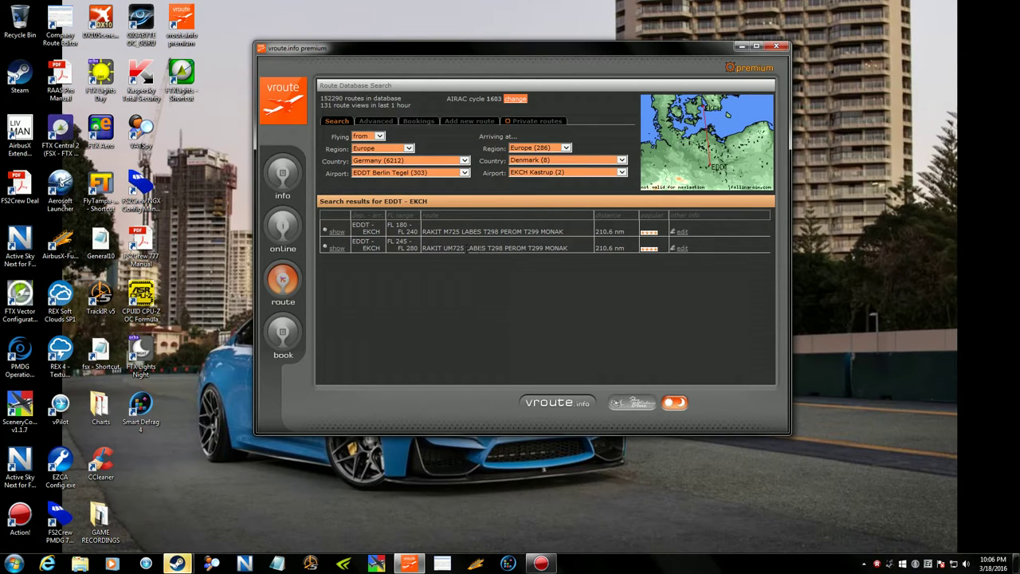
left_click_drag(423, 231, 560, 230)
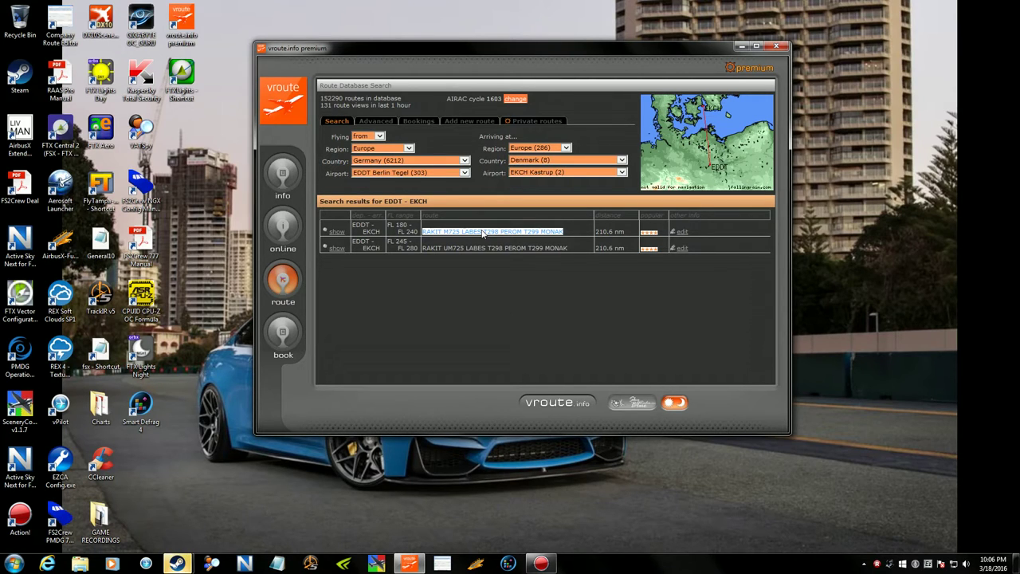
left_click(507, 278)
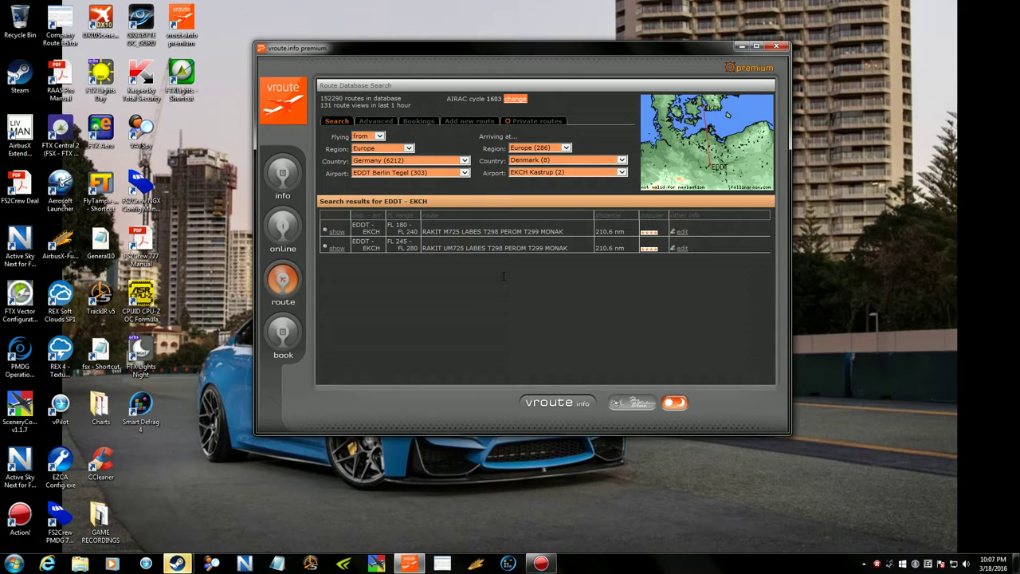
- Choose AIRAC cycle 1603, valid from 2016-03-03 to 2016-03-31, as the navigation database
left_click(515, 100)
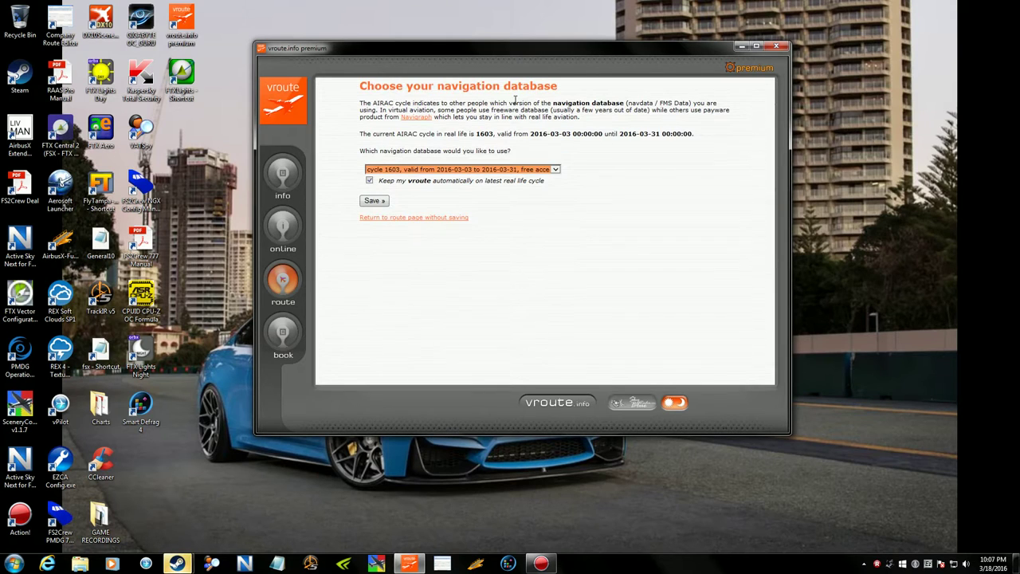
left_click(556, 171)
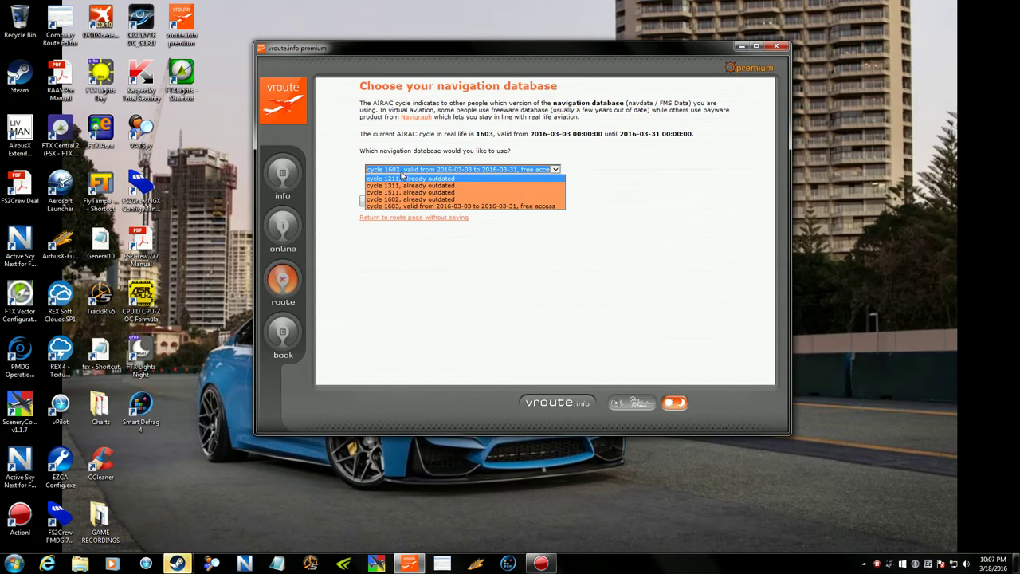
left_click(418, 206)
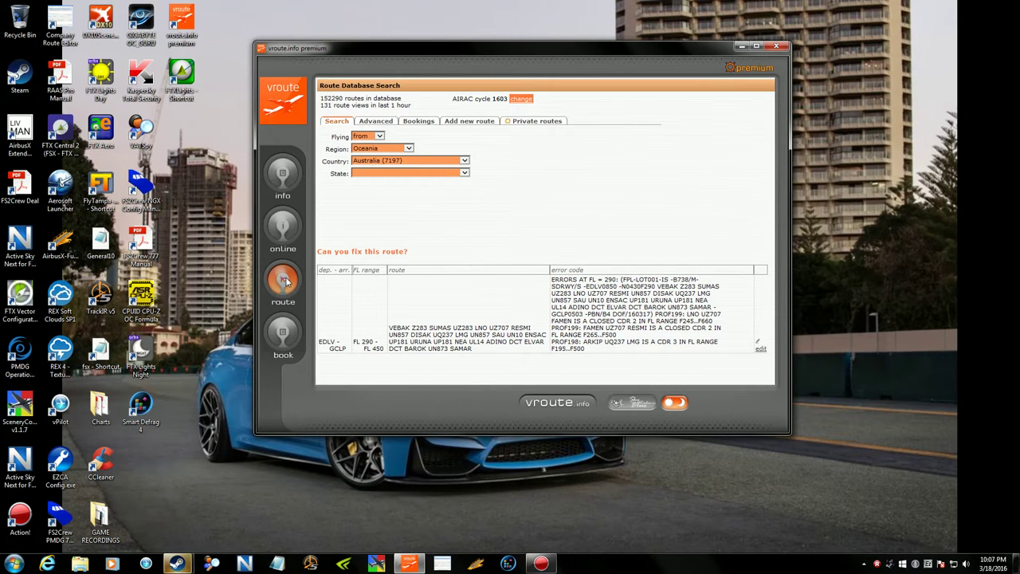
- Reload the route search and set the departure again to Europe, Germany, airport EDDT Berlin Tegel
left_click(284, 282)
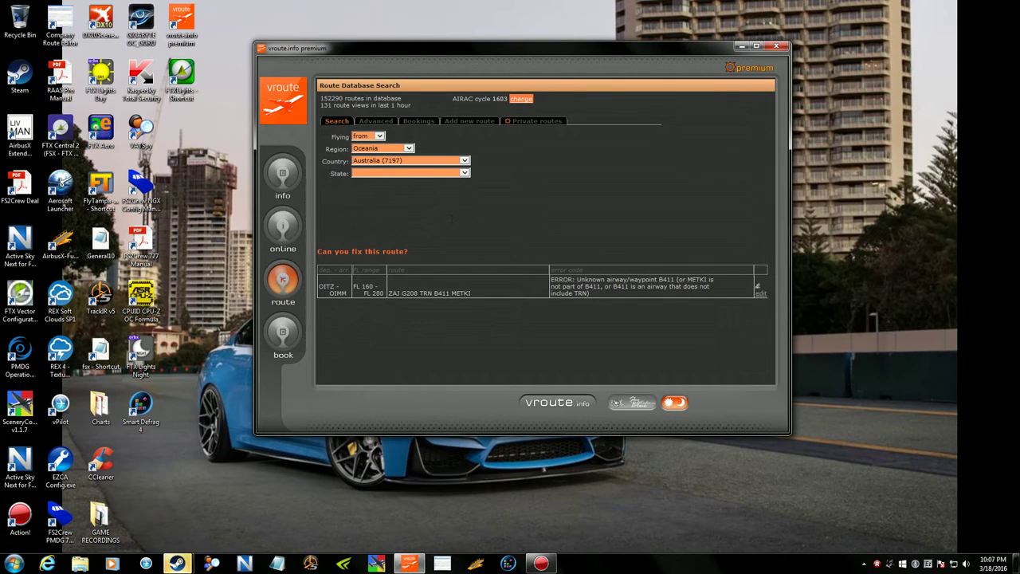
left_click(408, 149)
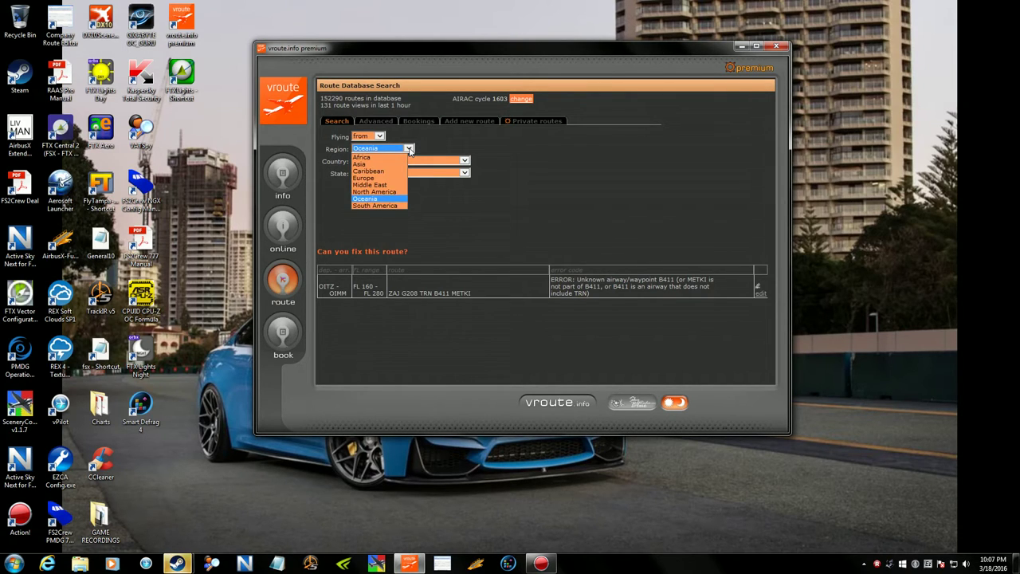
left_click(365, 178)
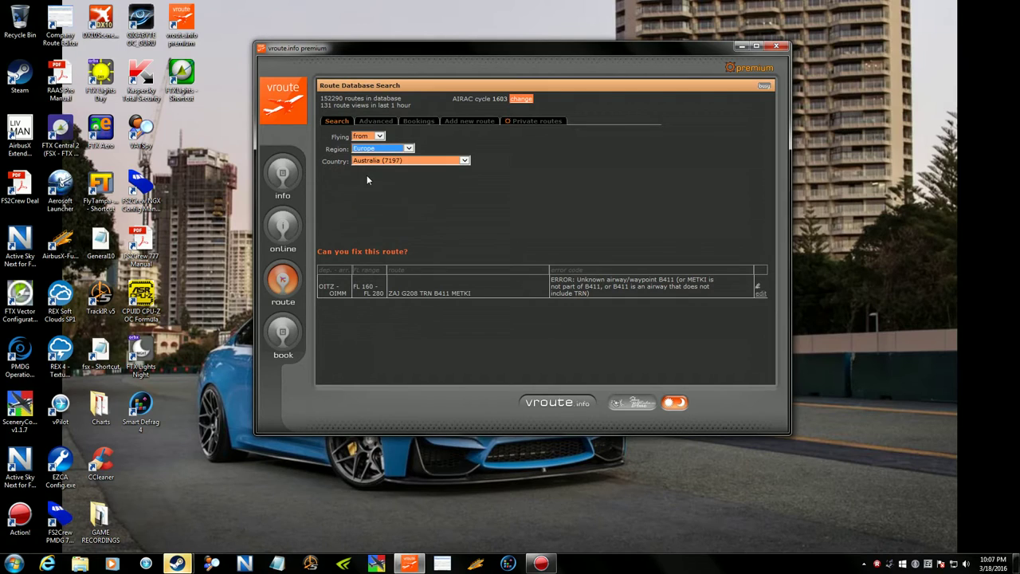
left_click(464, 160)
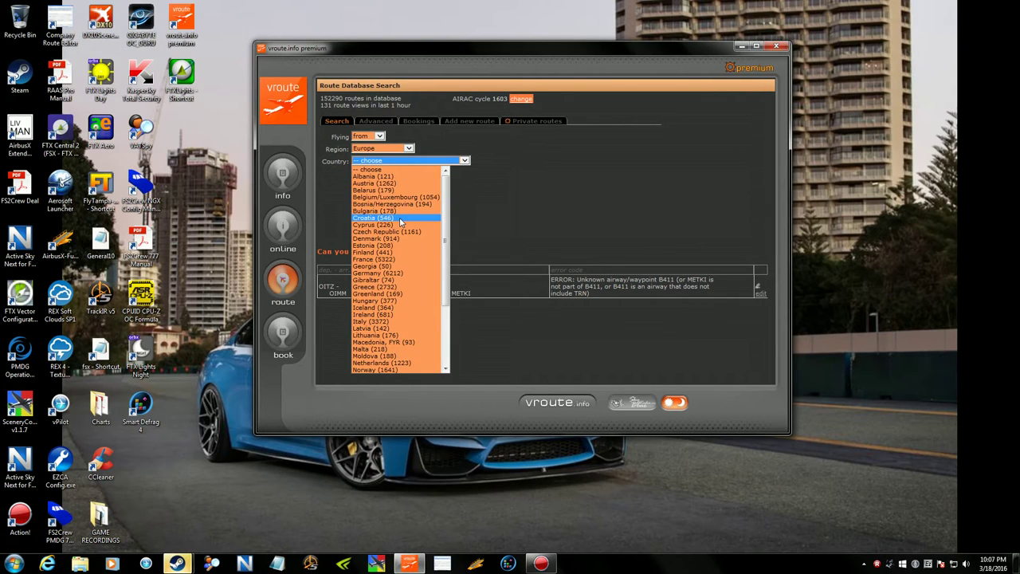
left_click(385, 273)
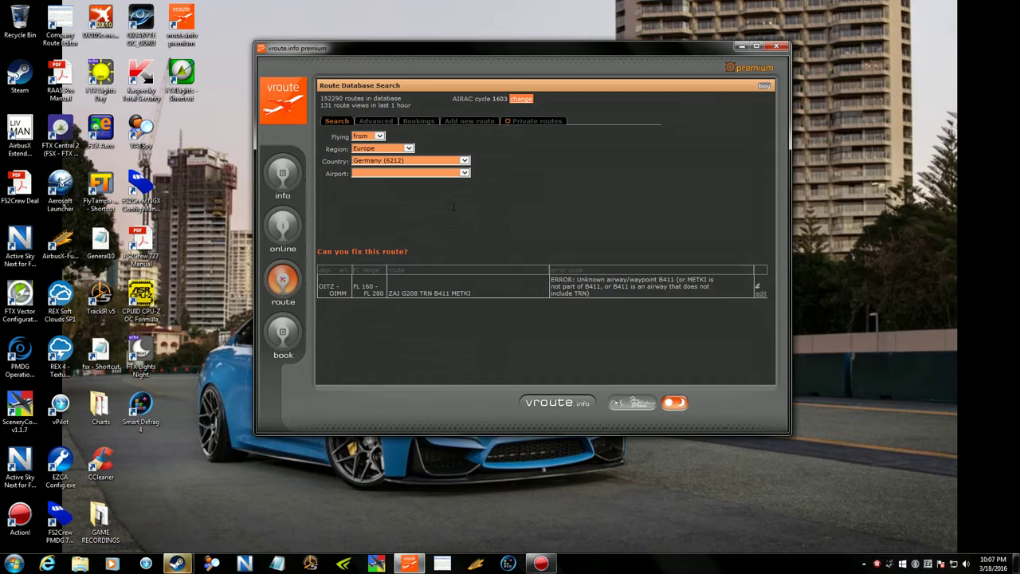
left_click(465, 172)
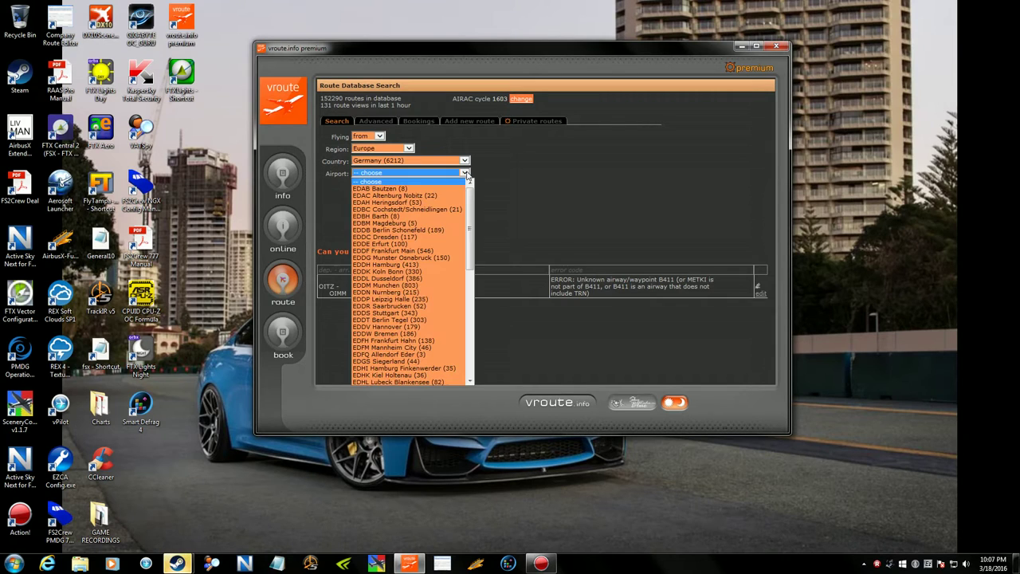
left_click(391, 320)
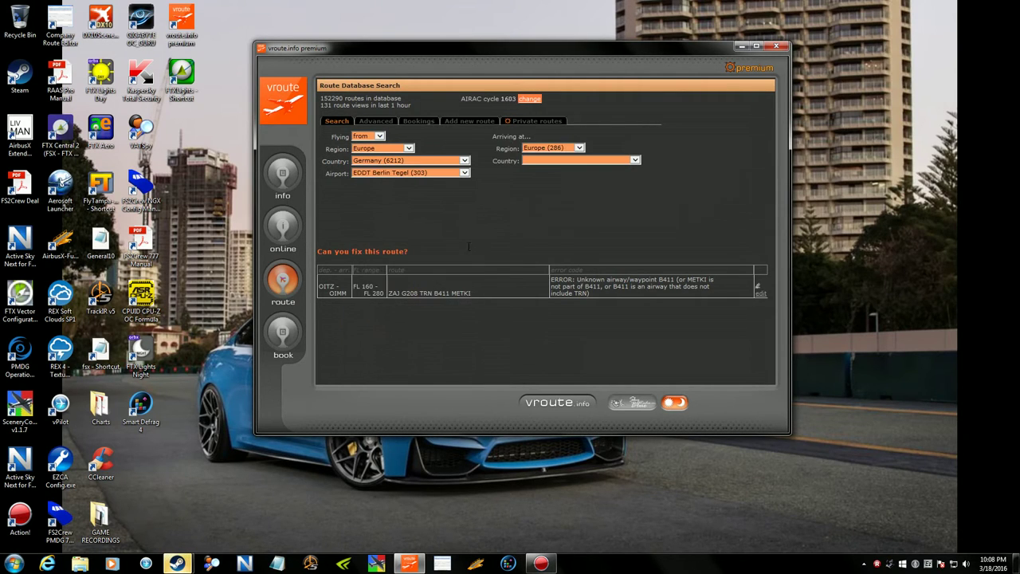
- Set the arrival region to Europe, the country to Denmark and the airport to EKCH Kastrup
left_click(580, 148)
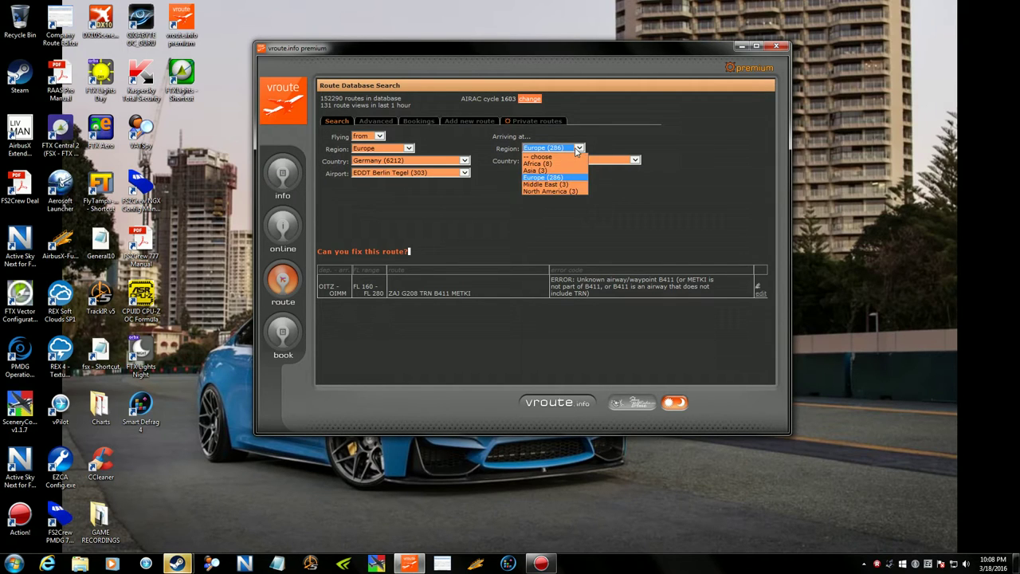
left_click(550, 177)
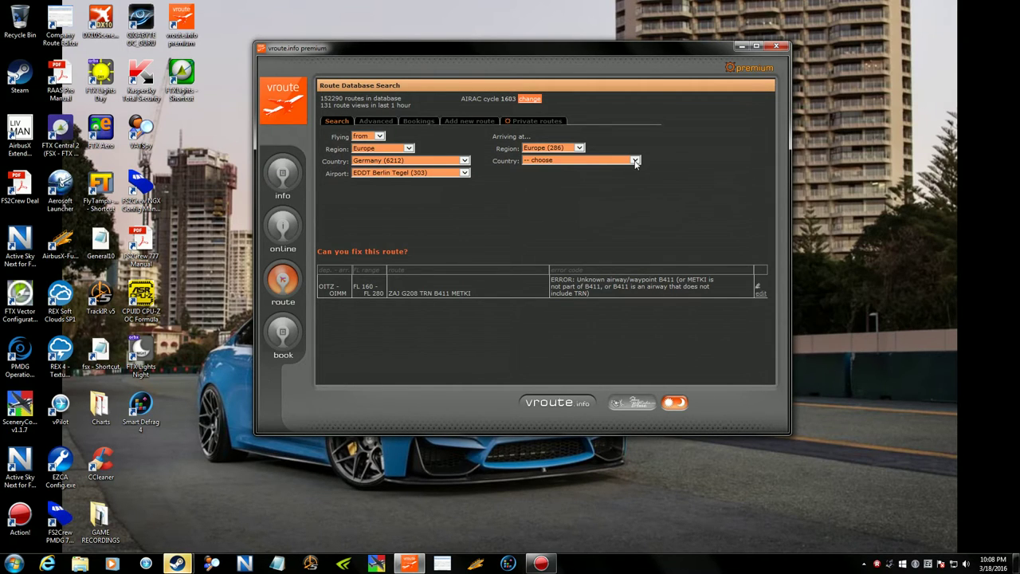
left_click(636, 162)
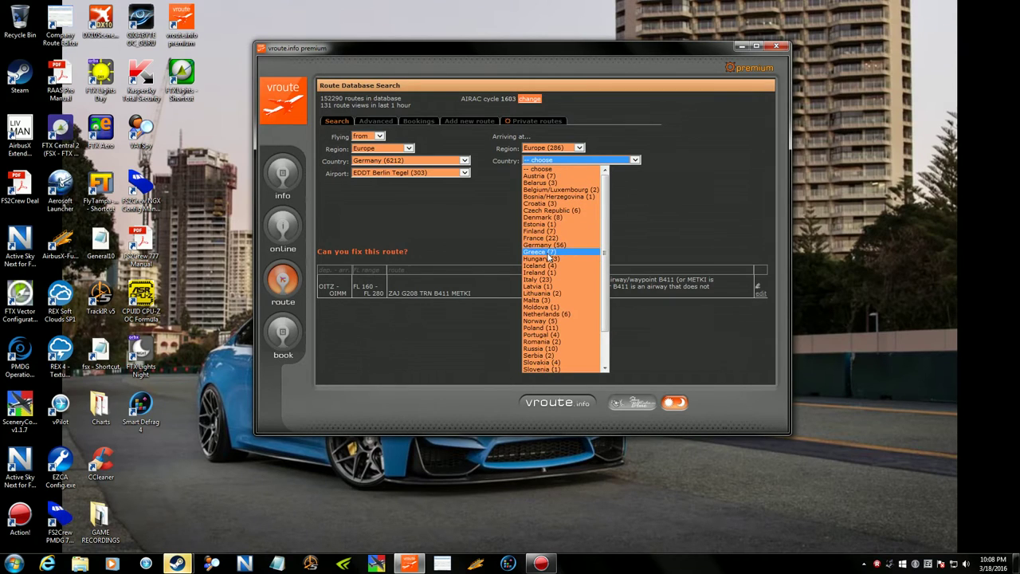
left_click(540, 217)
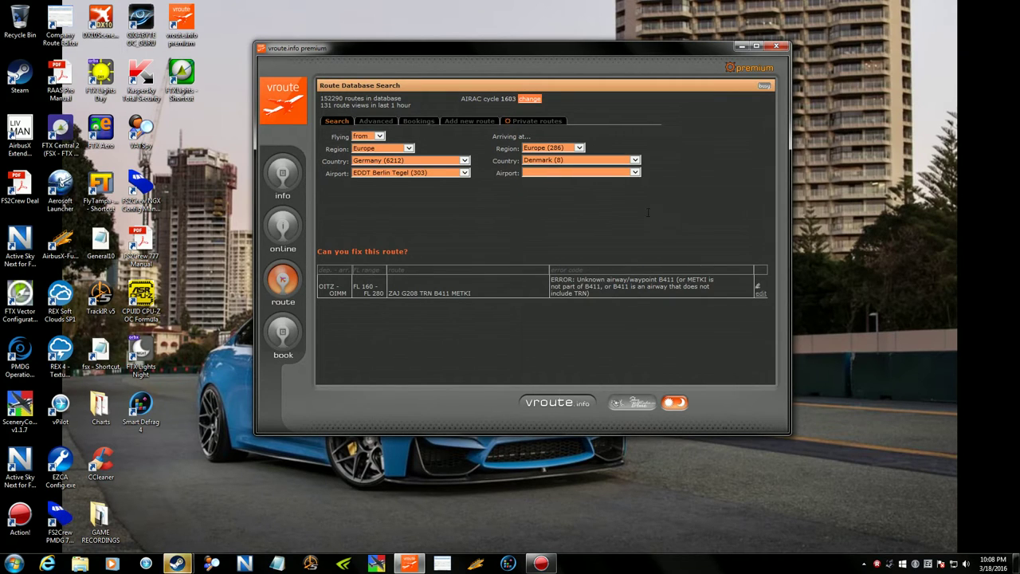
left_click(636, 172)
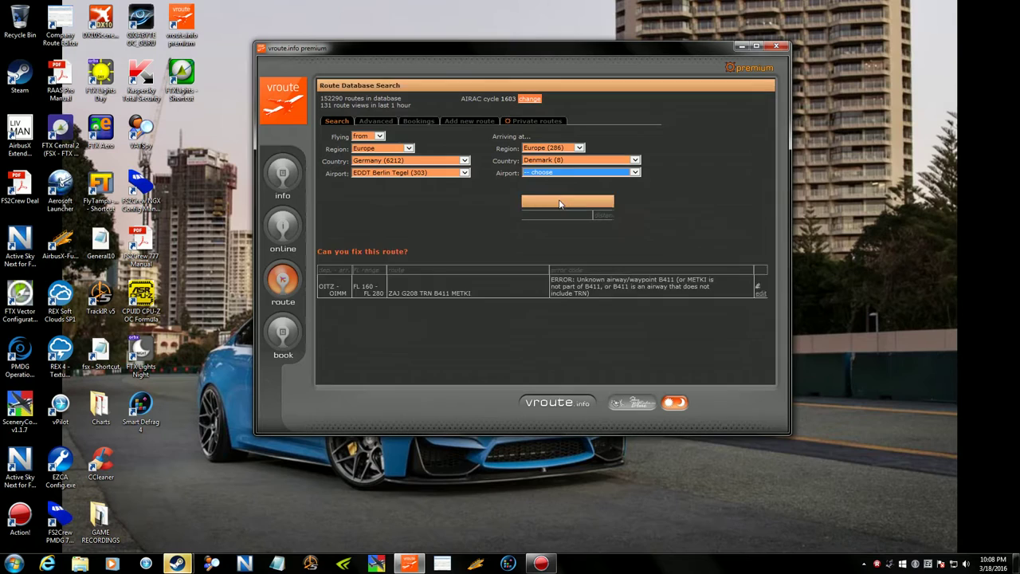
left_click(560, 204)
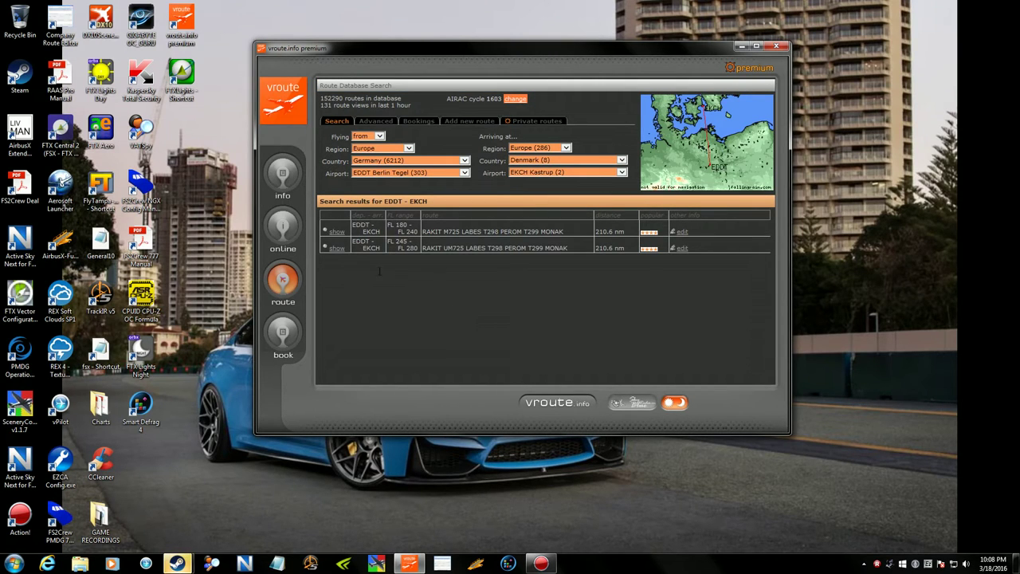
- Show the details of the FL 180 - FL 240 route and view its weather forecast and waypoints with the map
left_click(337, 232)
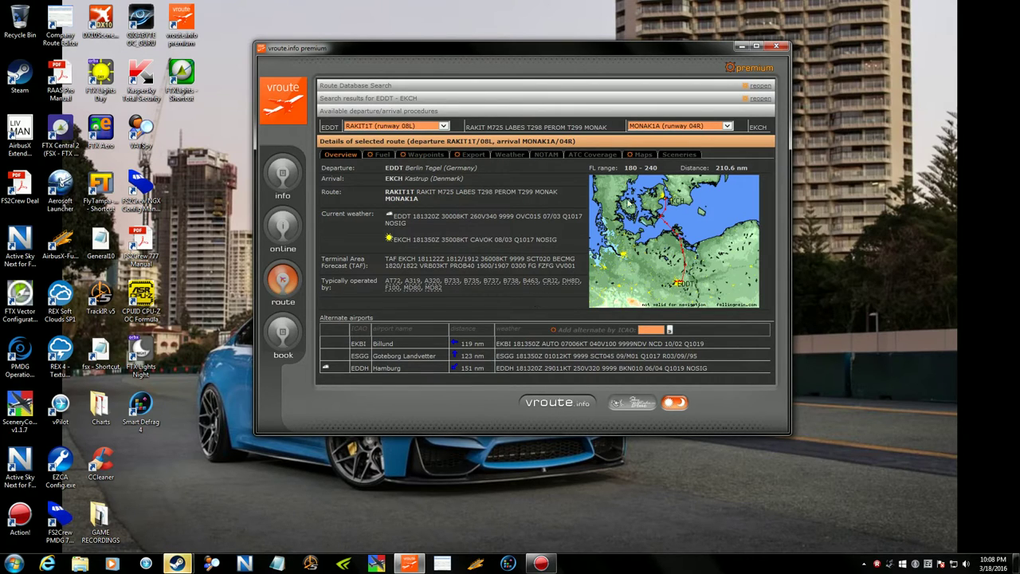
left_click(514, 157)
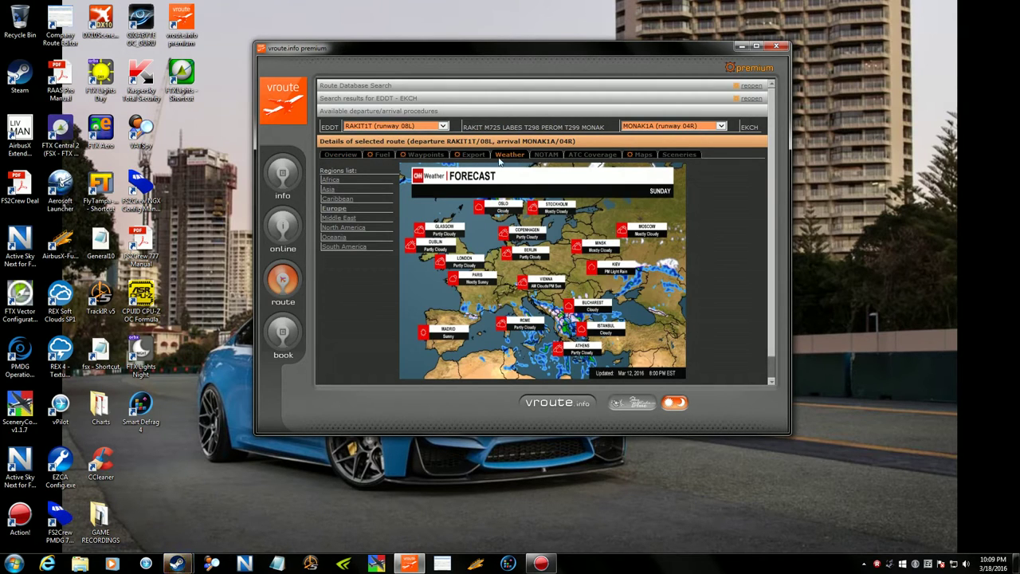
left_click(421, 157)
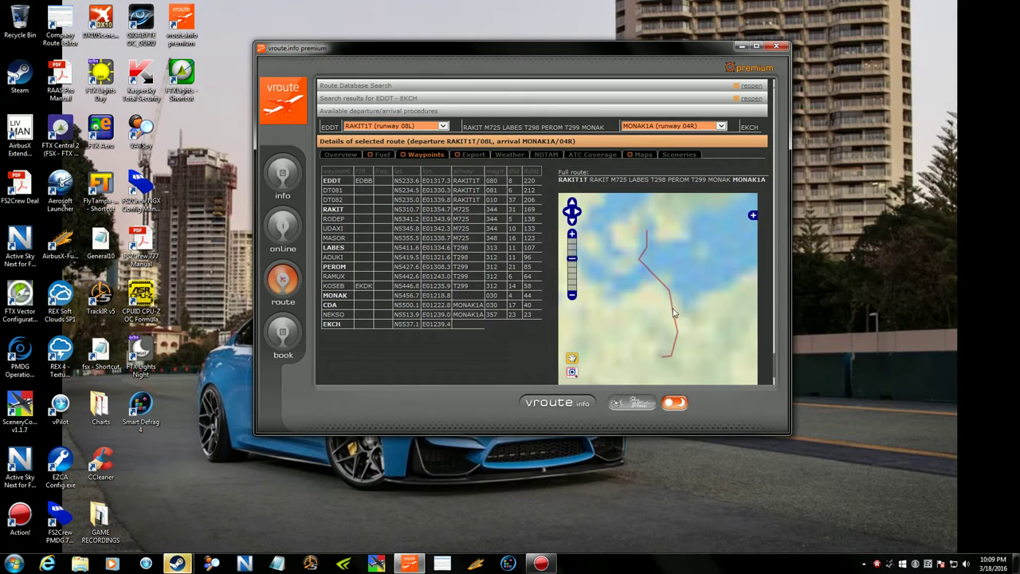
- Zoom in on the route map, then review the user-submitted map links for Berlin Tegel and Kastrup and the route overview
scroll(685, 301, "up", 1)
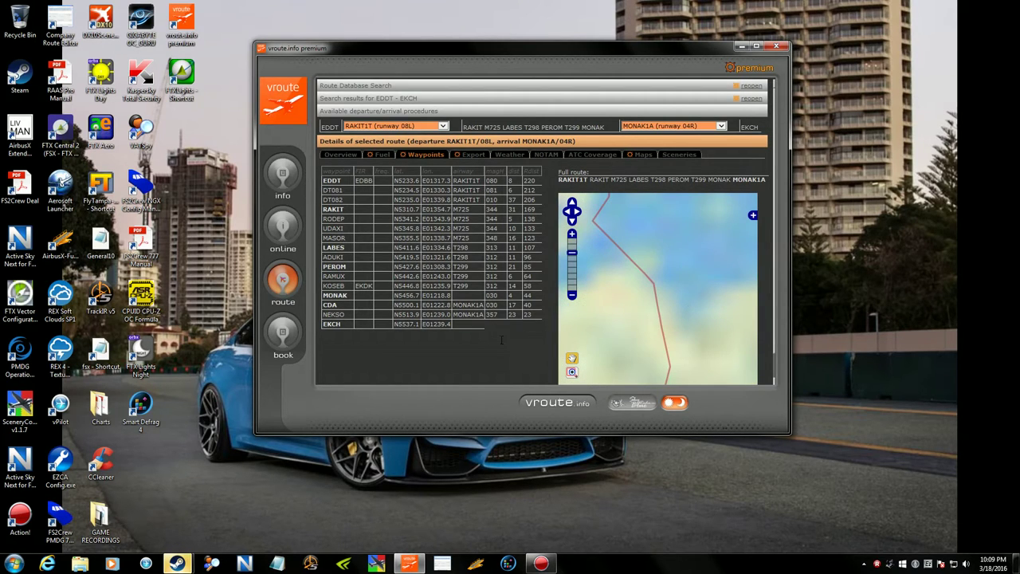
left_click(641, 156)
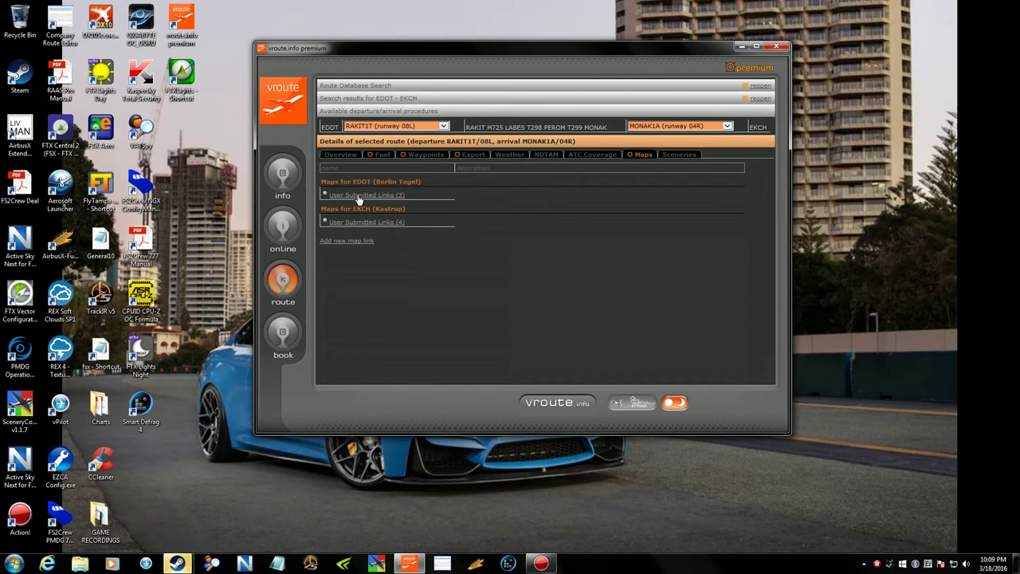
left_click(358, 199)
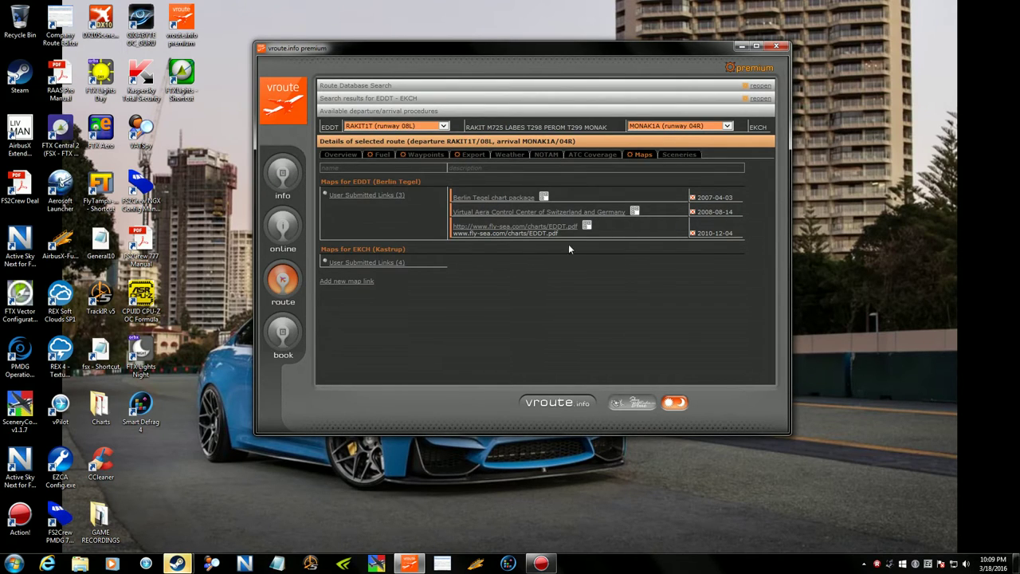
left_click(392, 262)
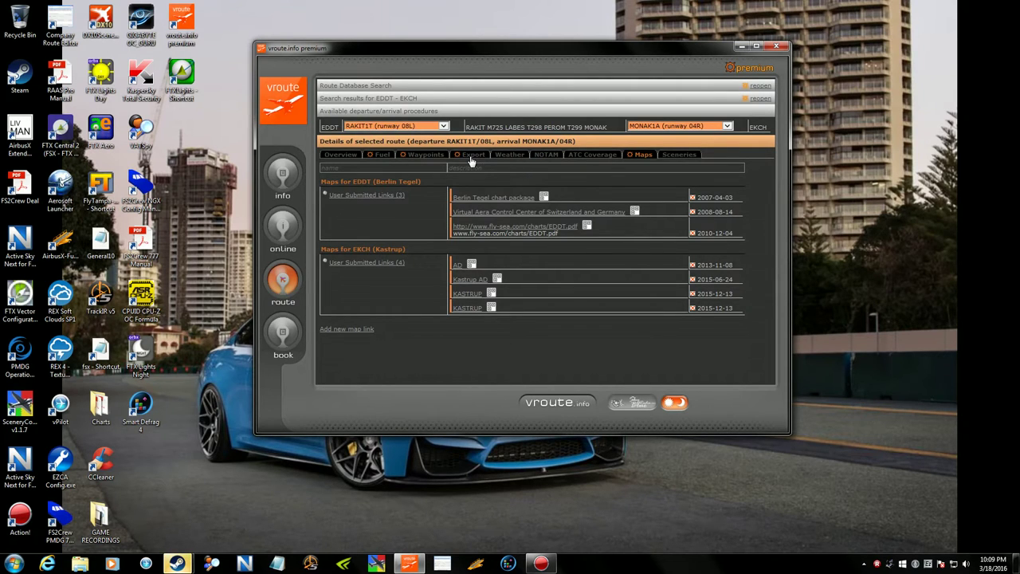
left_click(355, 156)
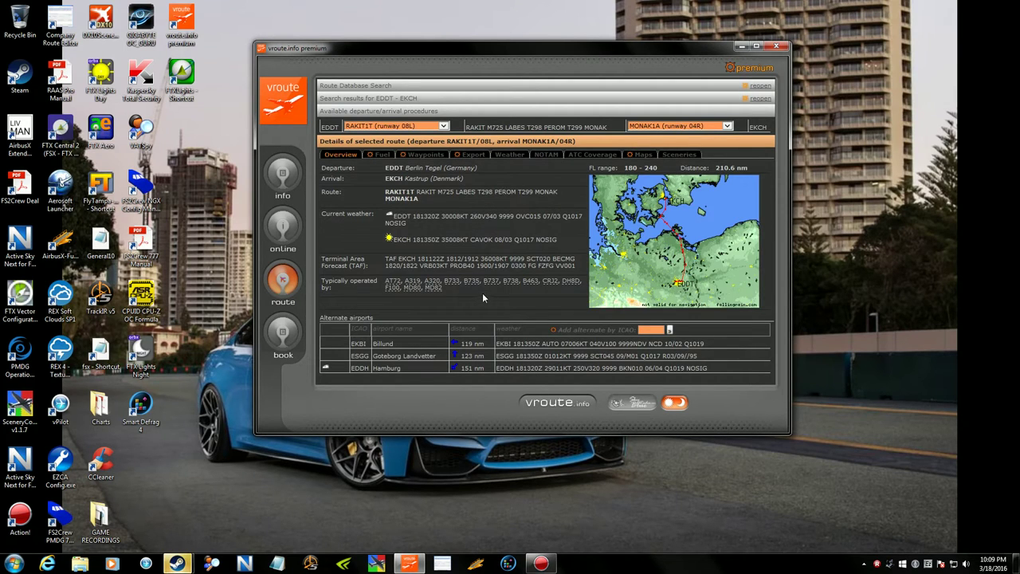
- In the route's export settings, set the departure time to 23:30 and the altitude to FL240
left_click(474, 156)
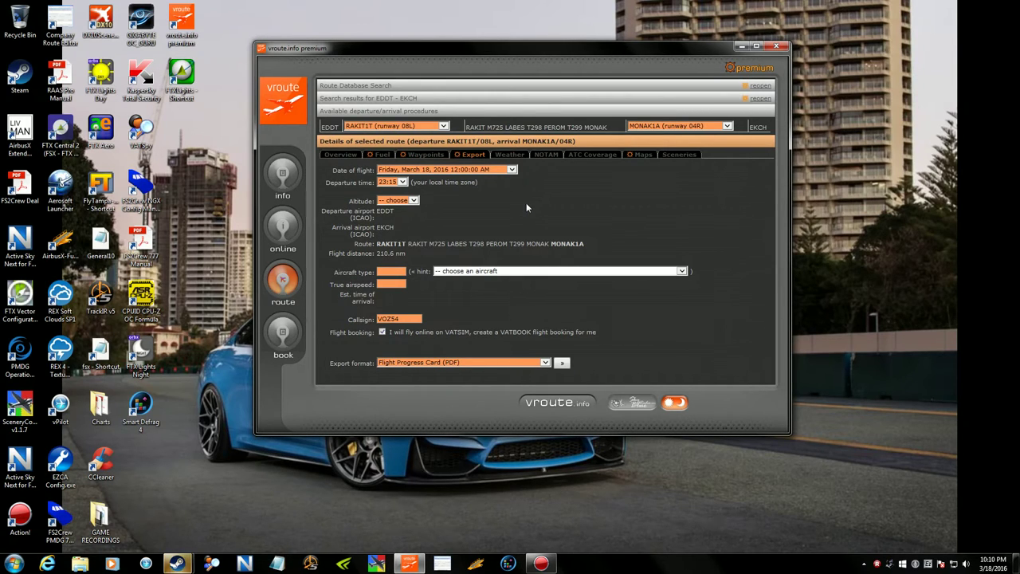
left_click(403, 182)
left_click(390, 225)
left_click(413, 201)
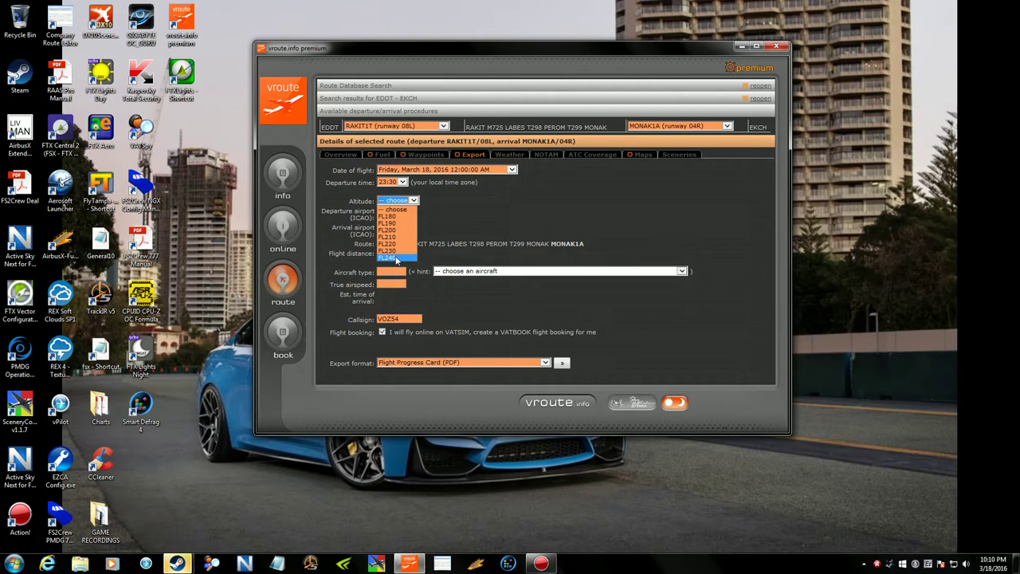
left_click(397, 257)
left_click(468, 211)
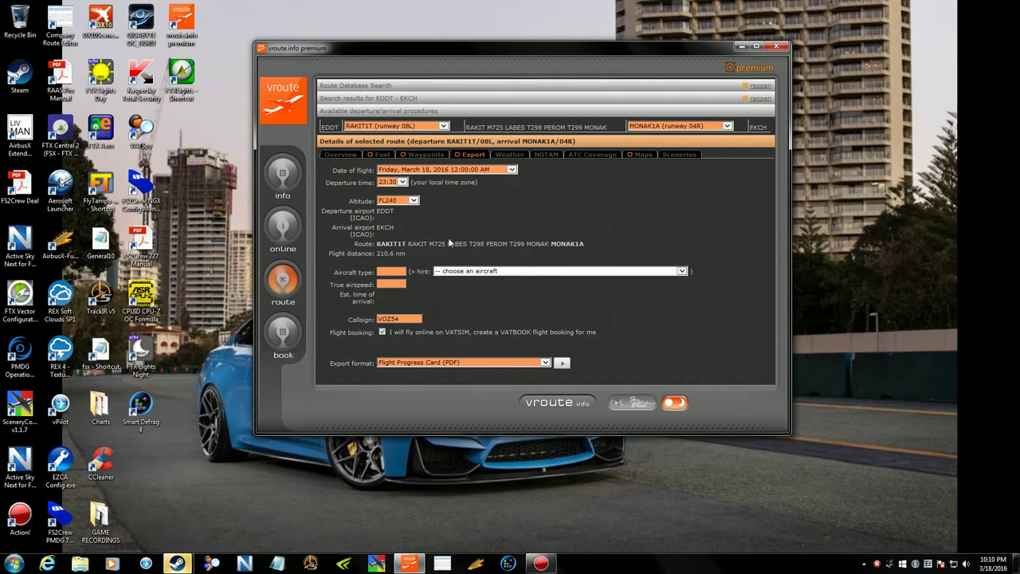
- Choose Boeing: 777-200 (w/fuel - PMDG B777-200 LR) as the aircraft for the exported flight
left_click(681, 271)
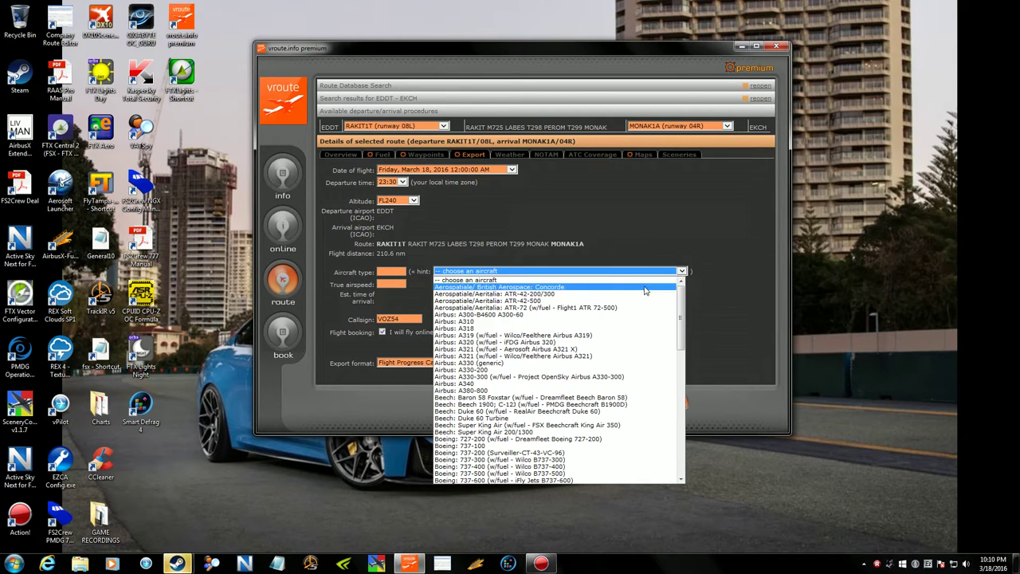
scroll(596, 341, "down", 3)
scroll(595, 343, "down", 15)
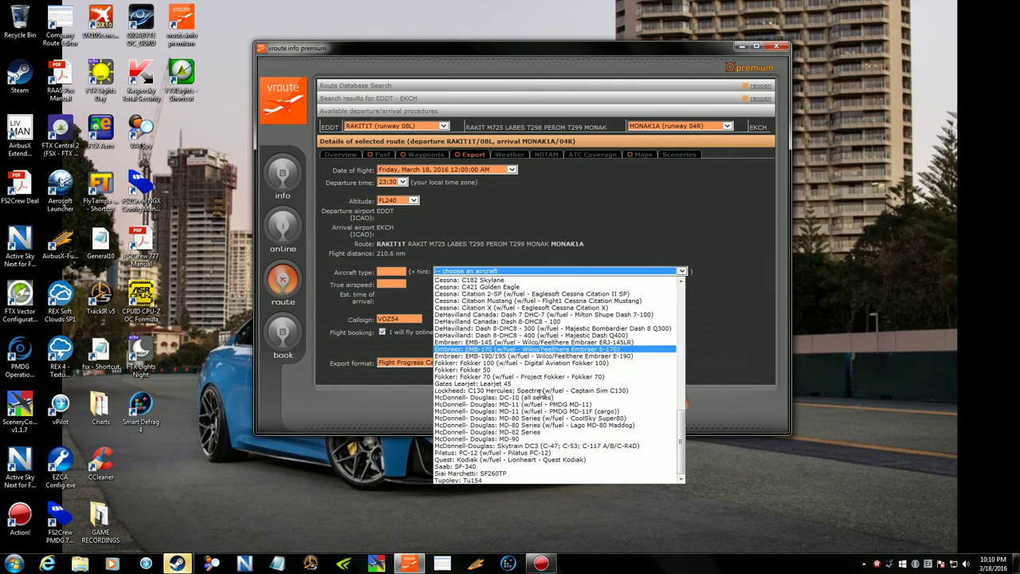
scroll(556, 403, "up", 18)
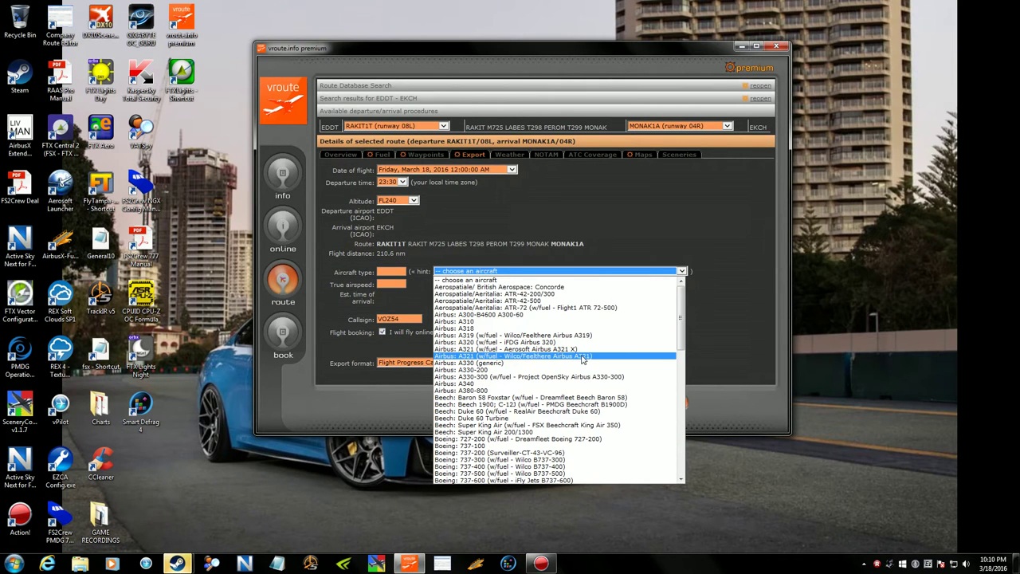
scroll(578, 362, "down", 12)
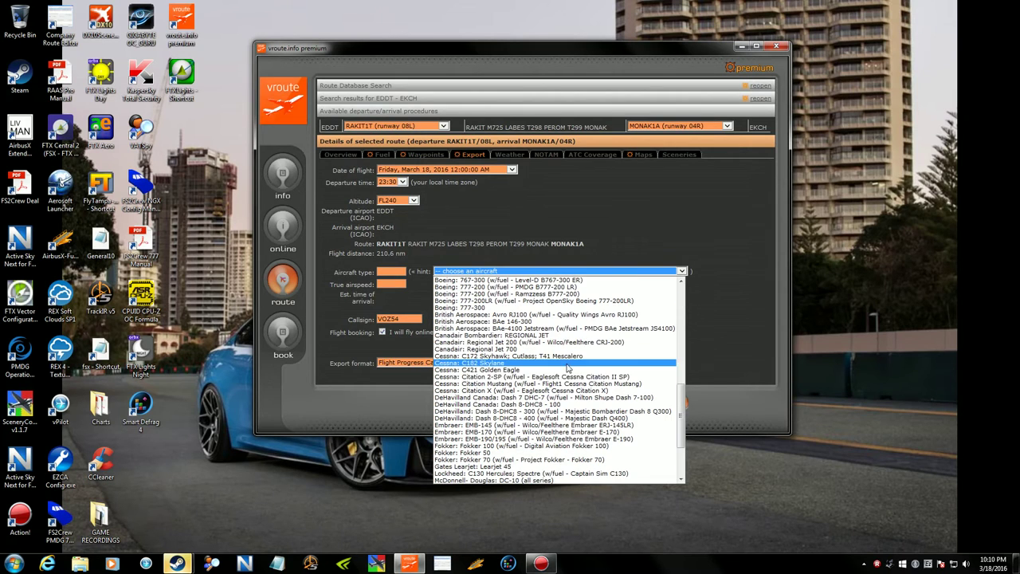
scroll(562, 370, "down", 4)
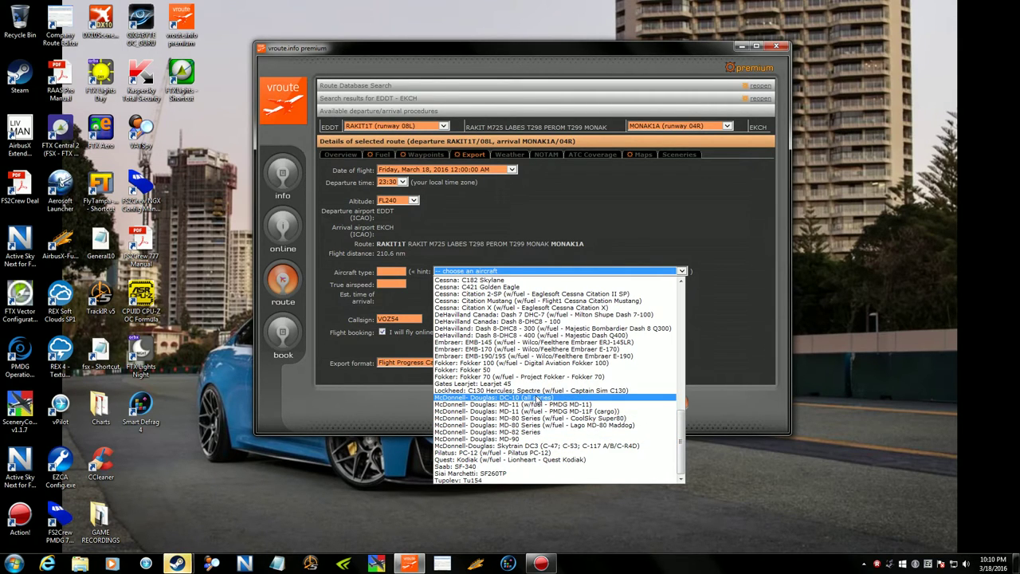
scroll(539, 401, "up", 3)
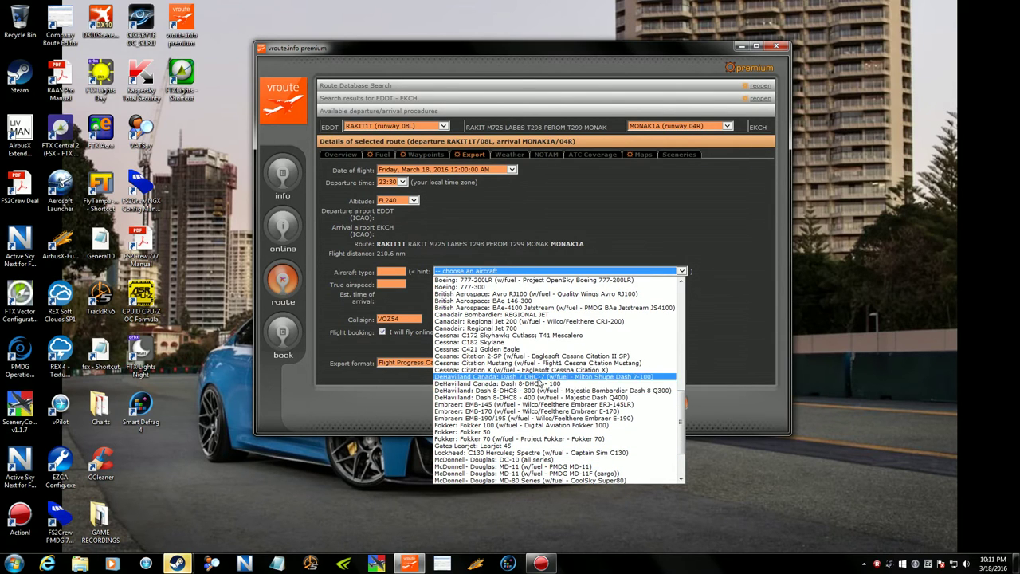
scroll(548, 387, "up", 4)
scroll(537, 412, "up", 2)
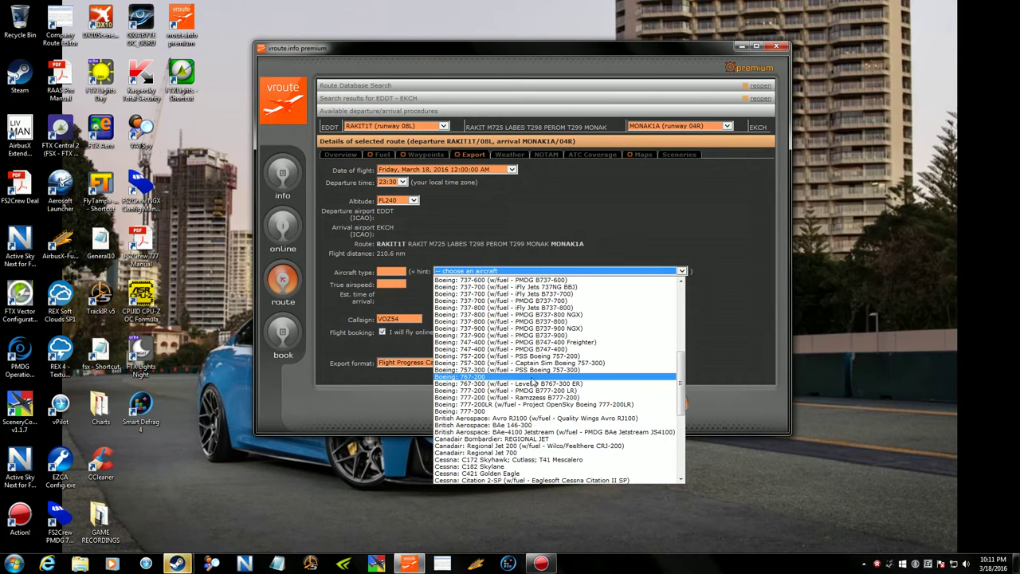
scroll(558, 410, "up", 2)
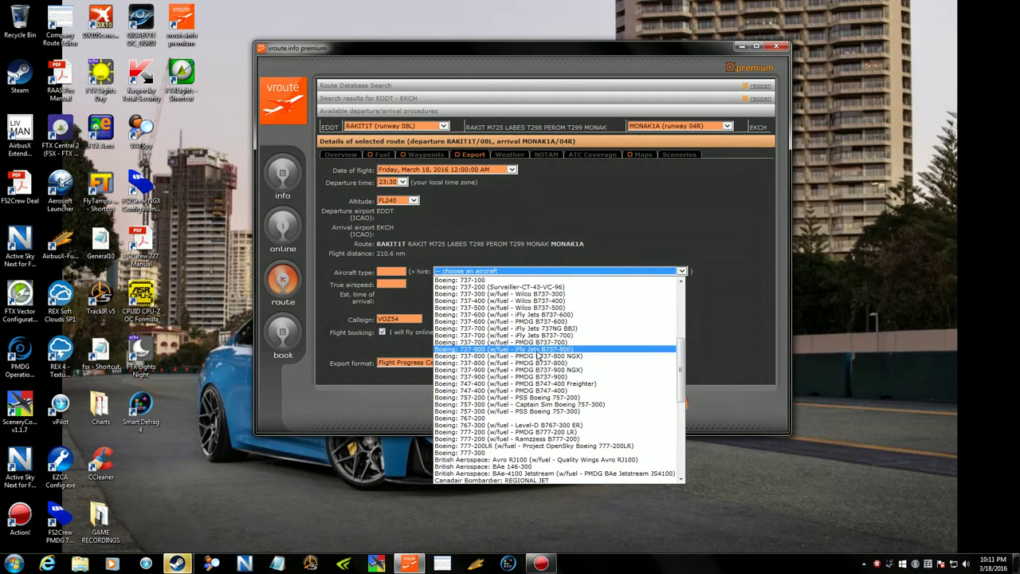
scroll(547, 373, "down", 1)
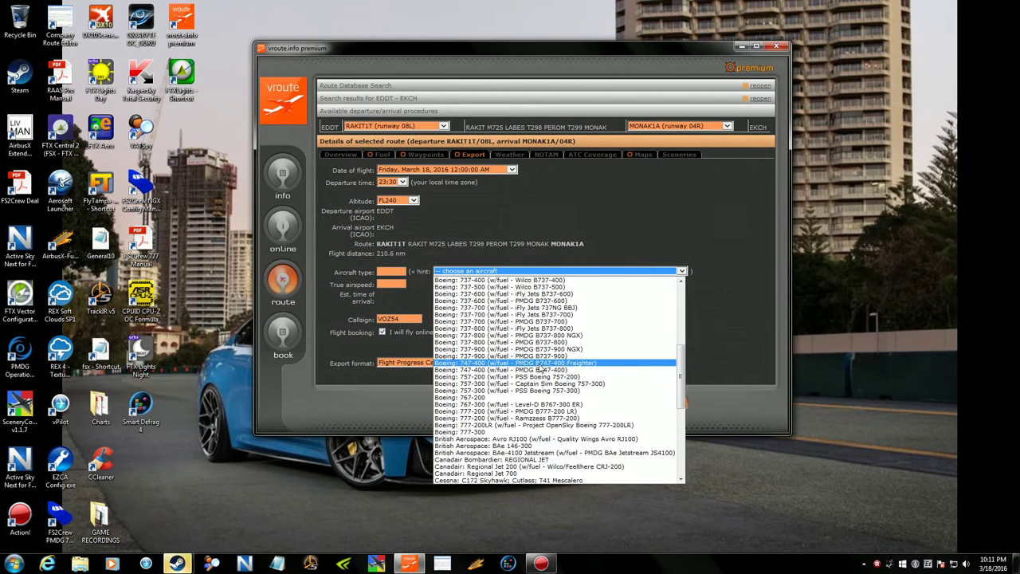
left_click(527, 411)
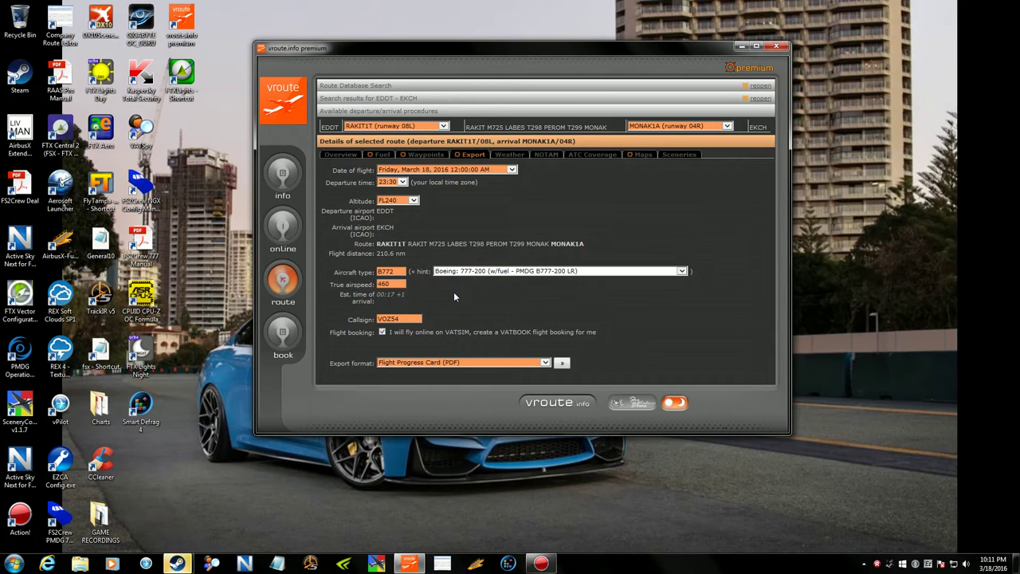
- Replace the flight's callsign with CPA151
double_click(403, 318)
type("cpa151")
key("Tab")
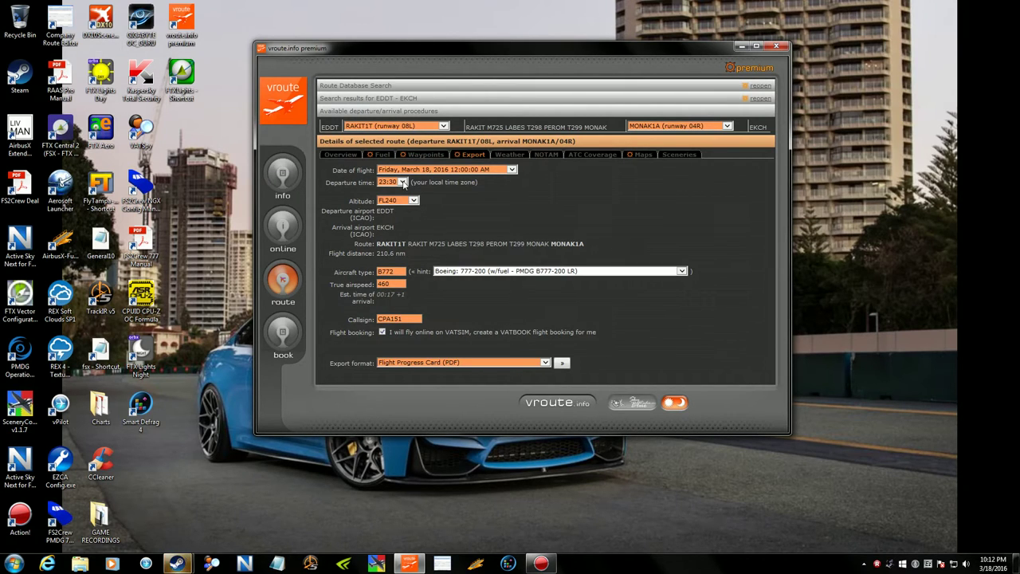
- Generate the flight plan download file in the Flight Simulator X export format
left_click(546, 363)
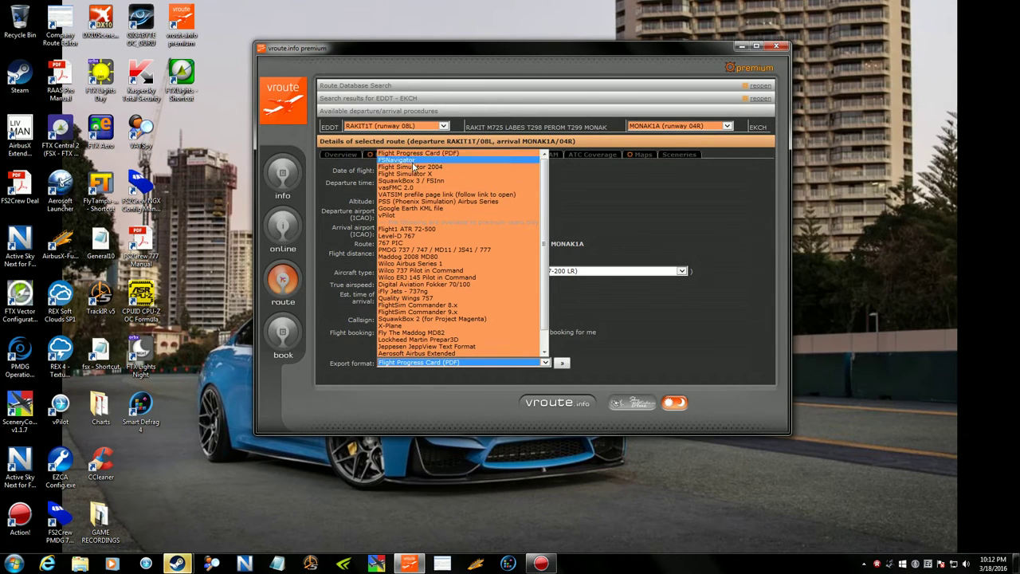
left_click(419, 176)
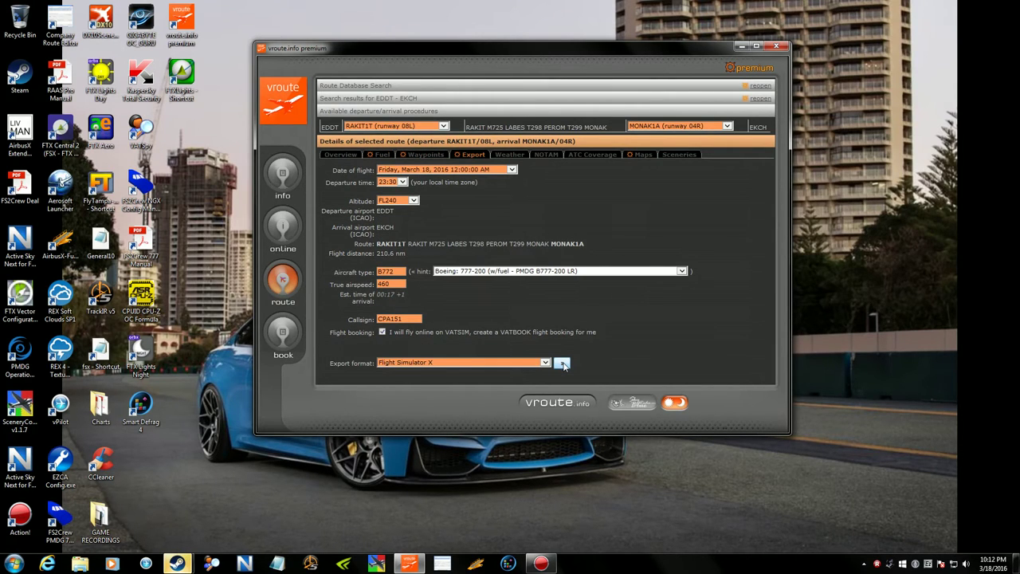
left_click(562, 364)
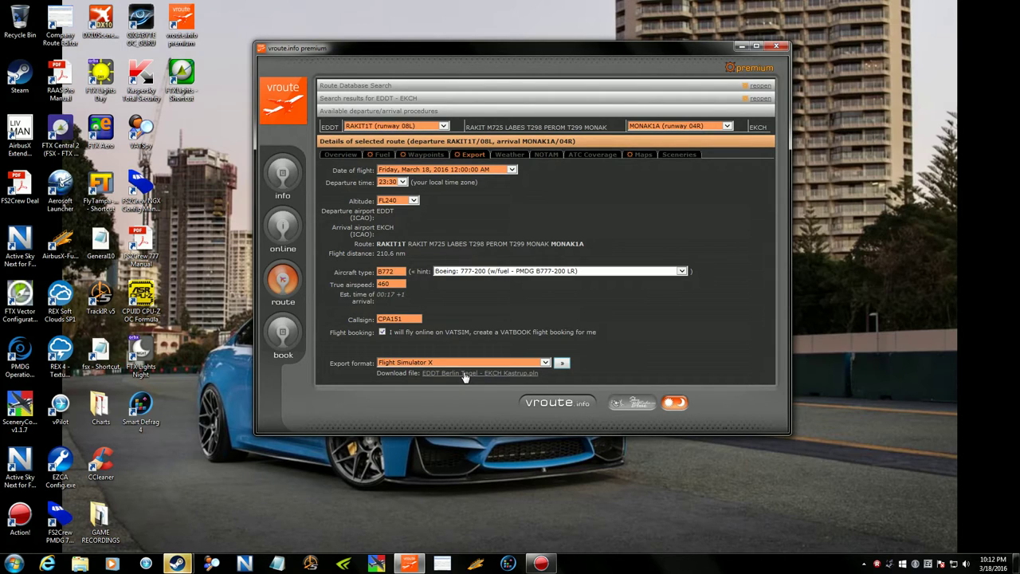
- Save the linked PLN file as EDDT Berlin Tegel - EKCH Kastrup in the Routes Active Sky FSX folder of Documents
right_click(464, 375)
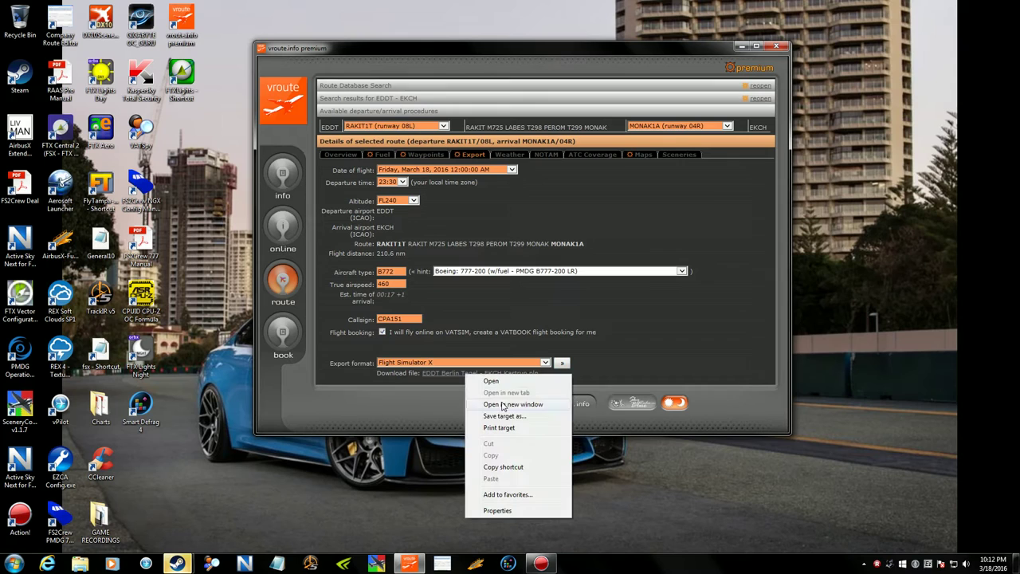
left_click(505, 416)
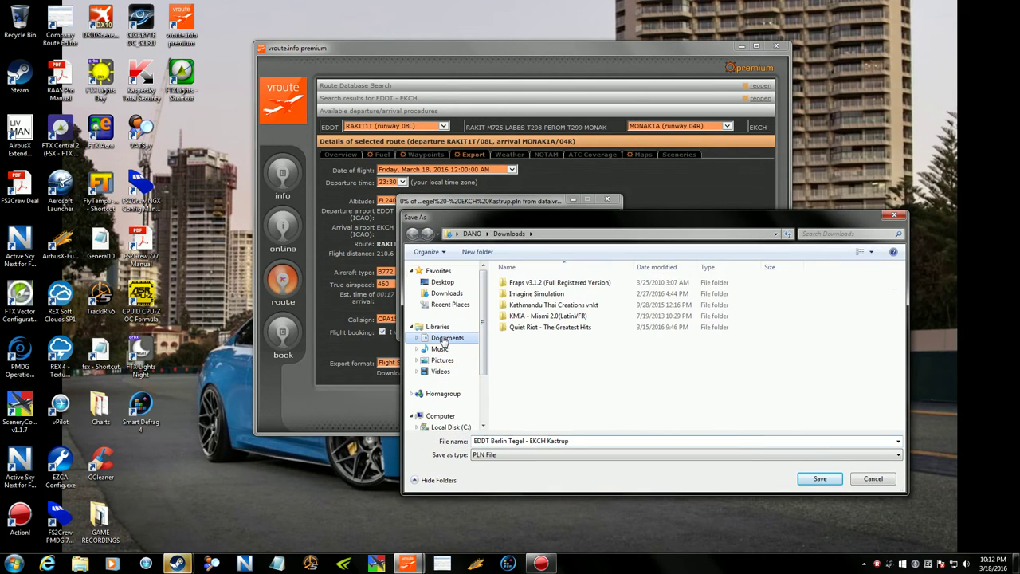
left_click(445, 339)
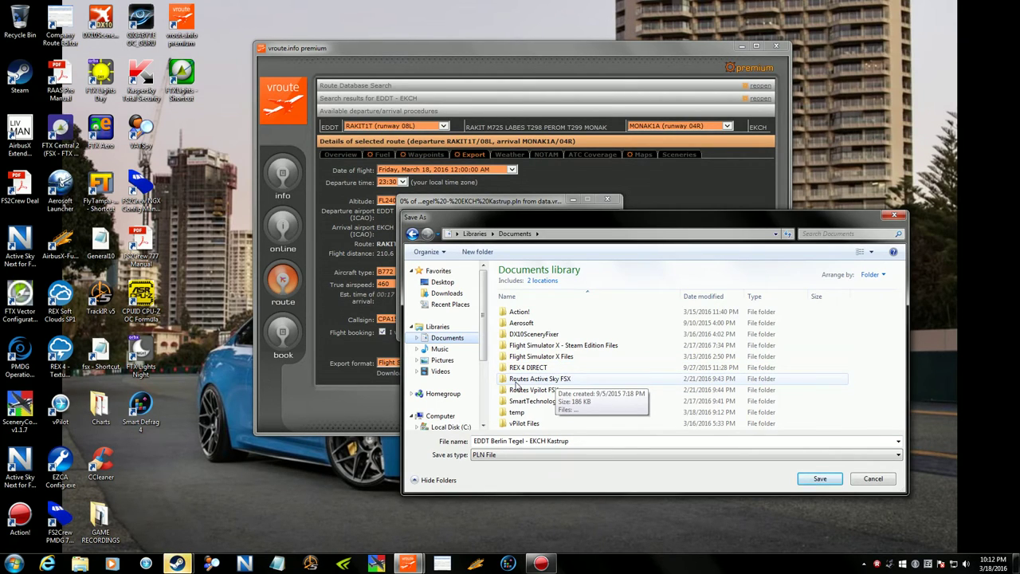
double_click(571, 380)
scroll(576, 367, "down", 5)
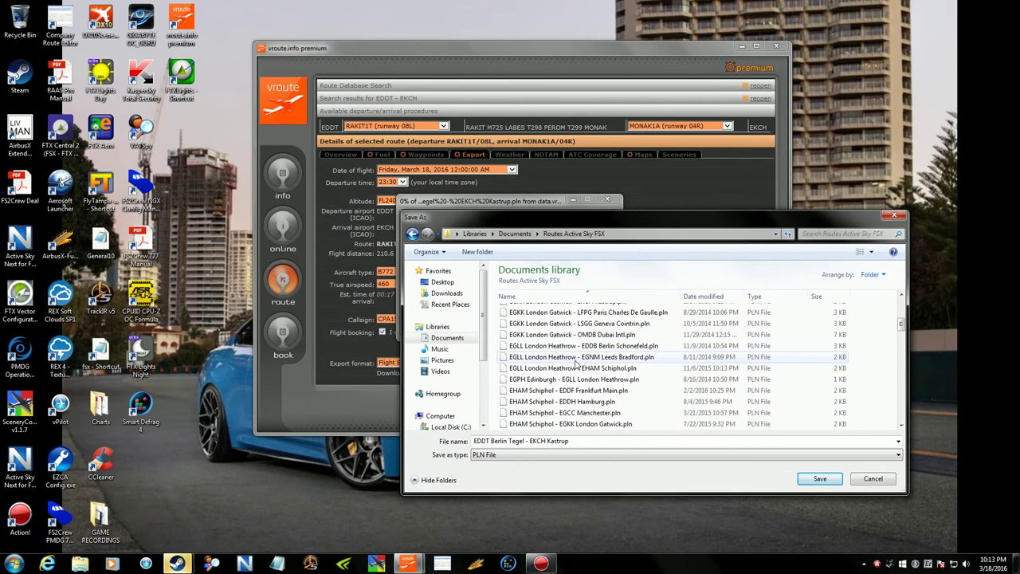
scroll(575, 363, "down", 10)
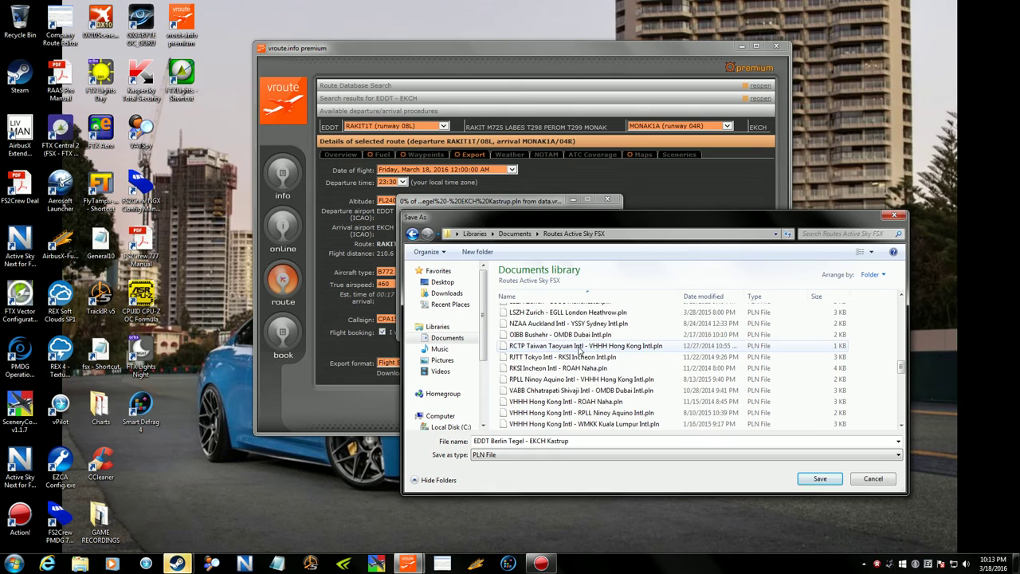
scroll(581, 351, "down", 2)
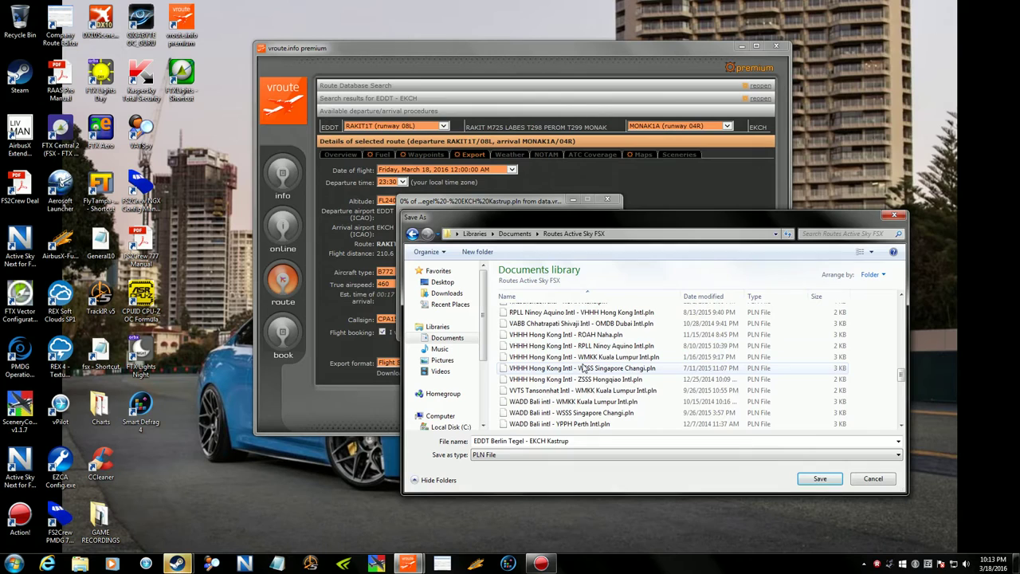
scroll(586, 375, "up", 5)
scroll(586, 381, "up", 4)
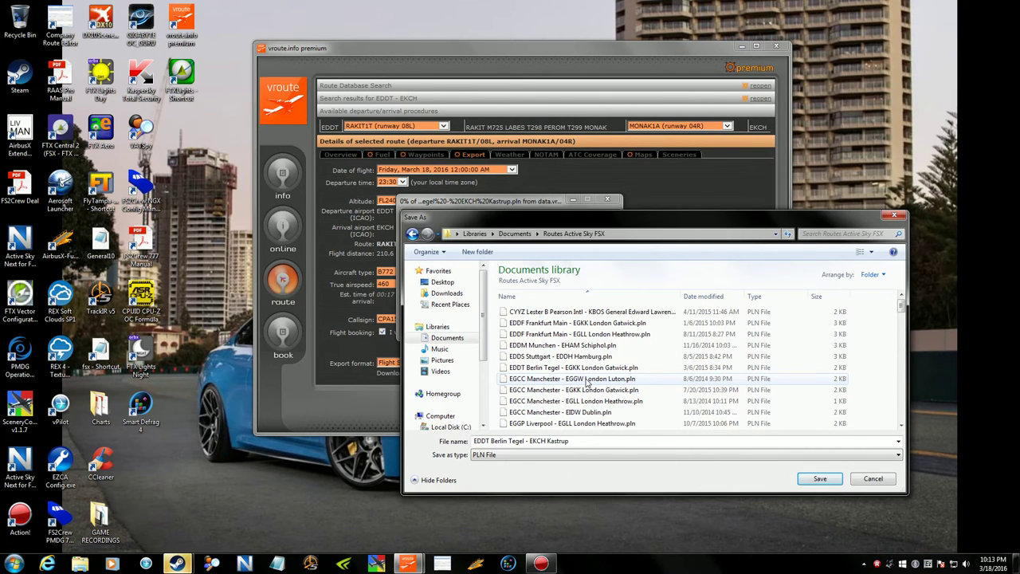
scroll(587, 384, "down", 4)
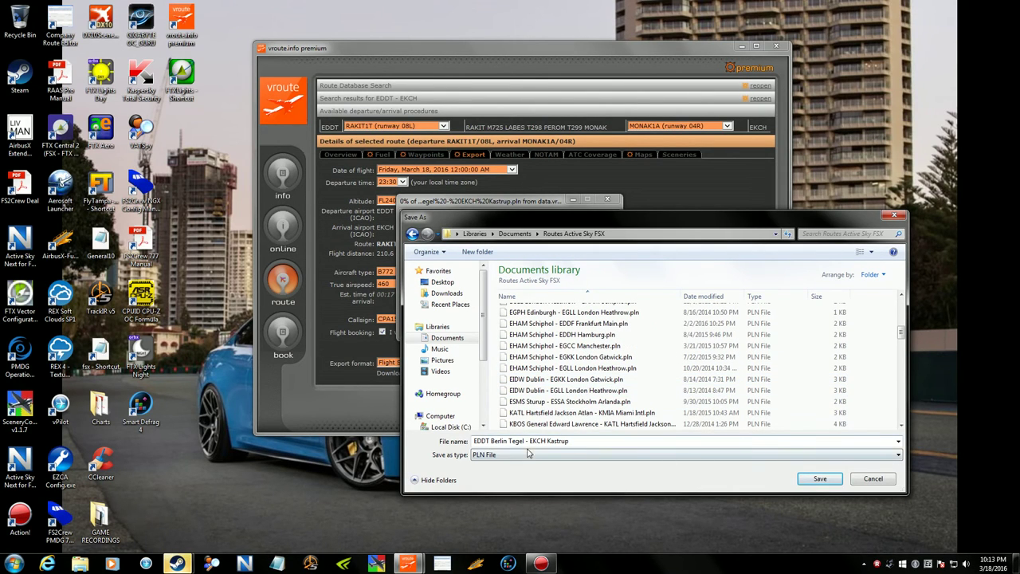
left_click(809, 479)
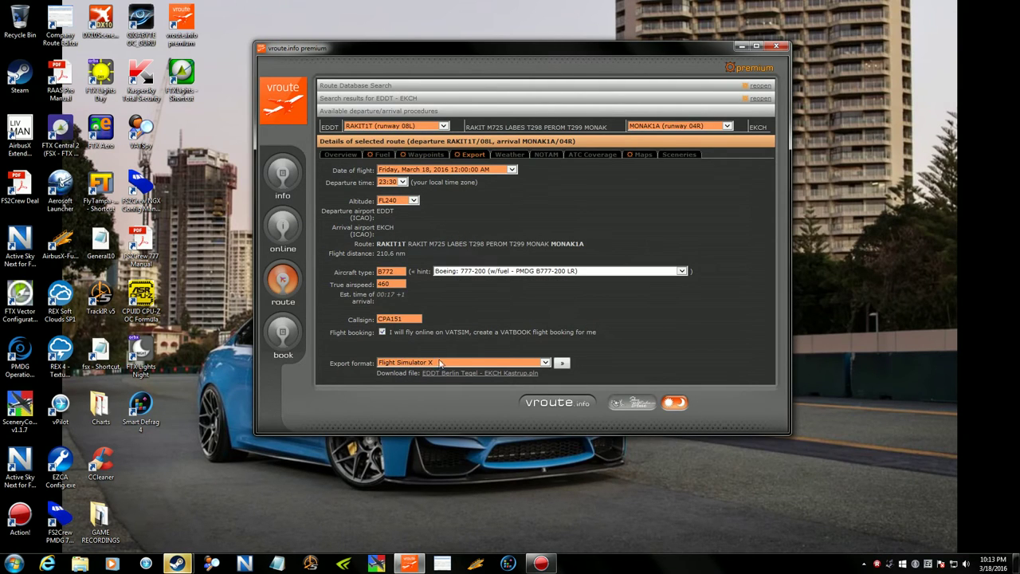
- Change the export format to vPilot and generate the flight plan download file
left_click(546, 364)
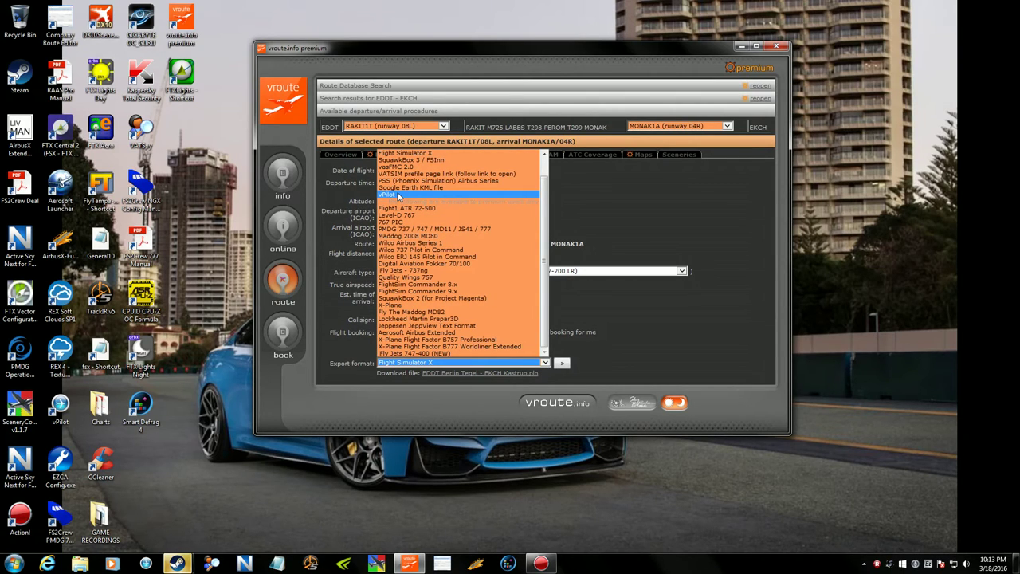
left_click(398, 196)
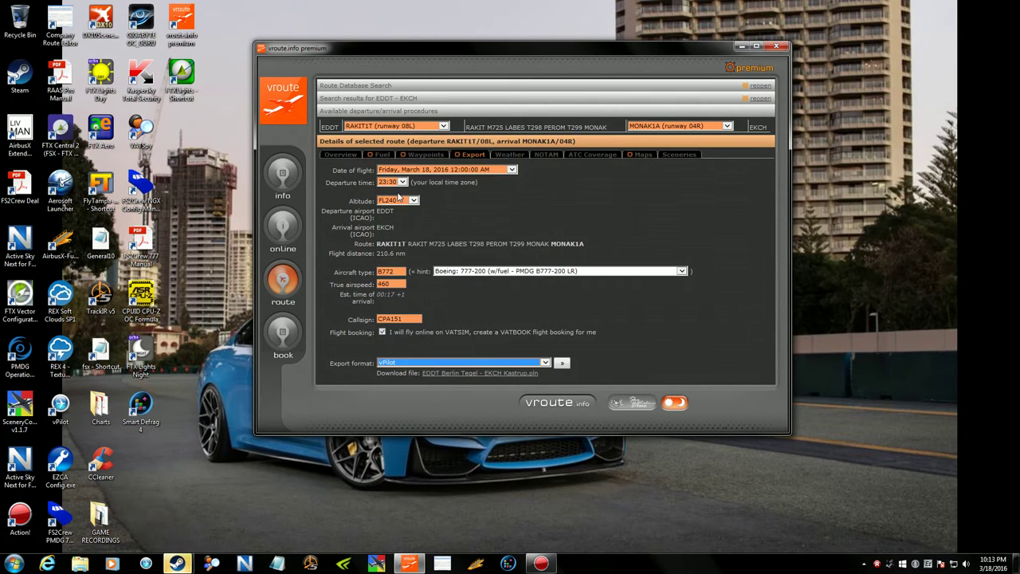
left_click(619, 343)
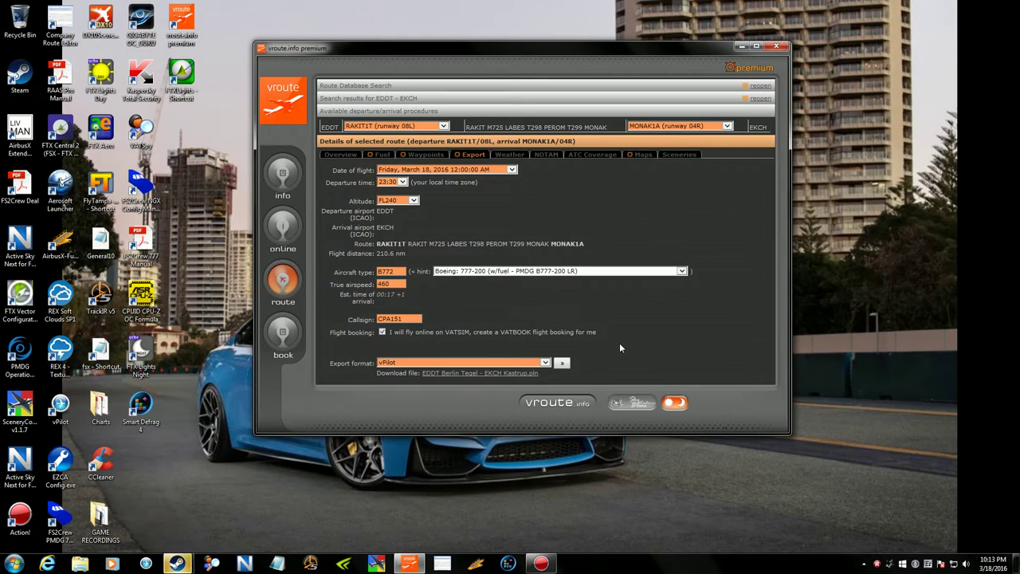
left_click(562, 364)
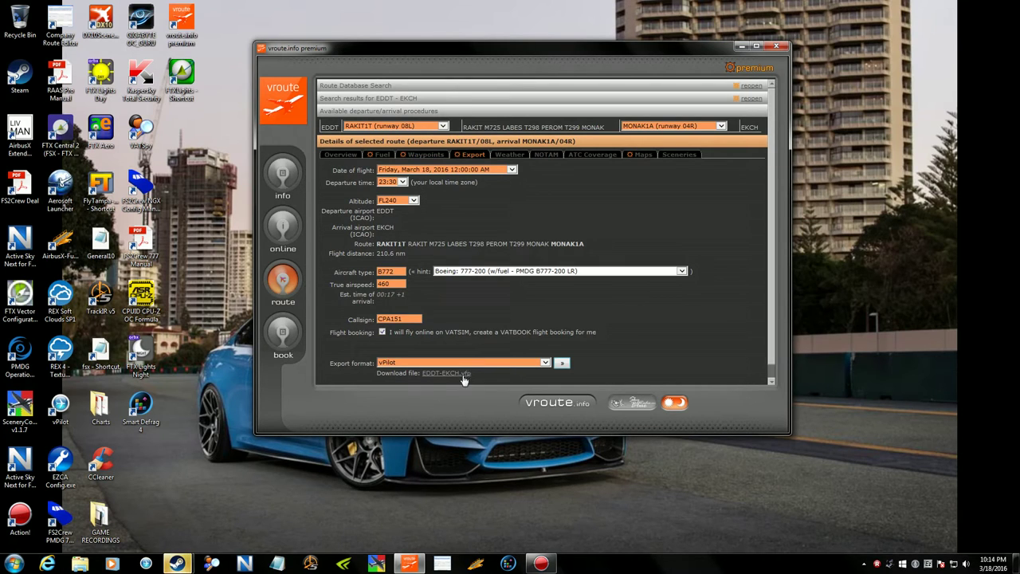
- Save the linked vPilot flight plan as EDDT-EKCH in the Routes Vpilot FSX folder of Documents
right_click(439, 378)
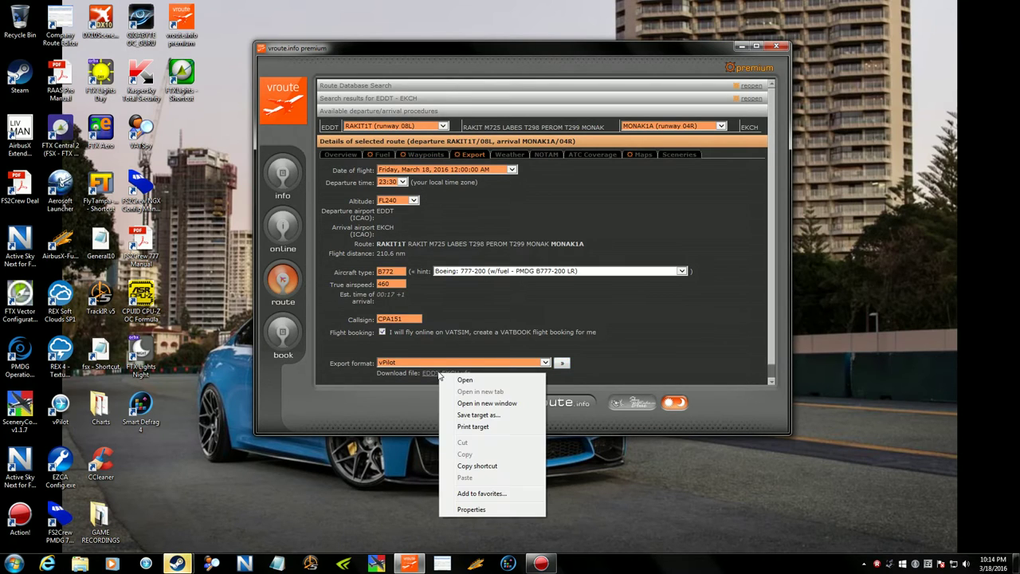
left_click(484, 415)
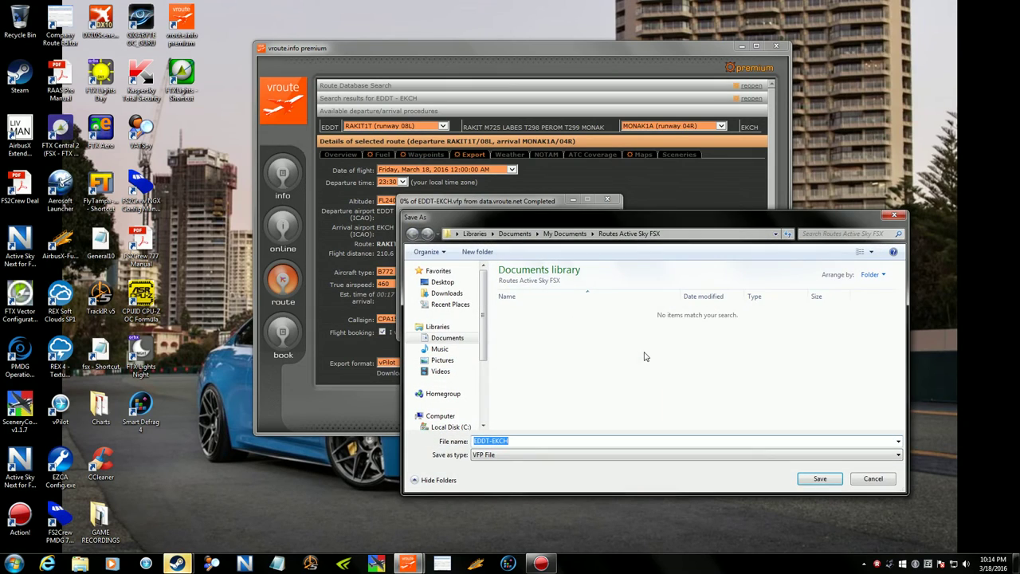
left_click(447, 338)
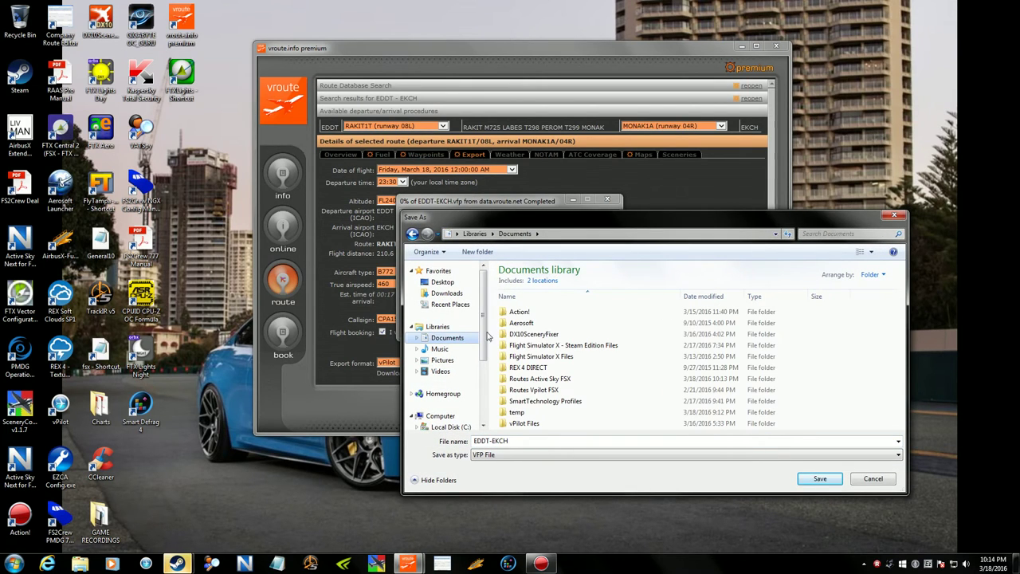
left_click(540, 390)
double_click(540, 391)
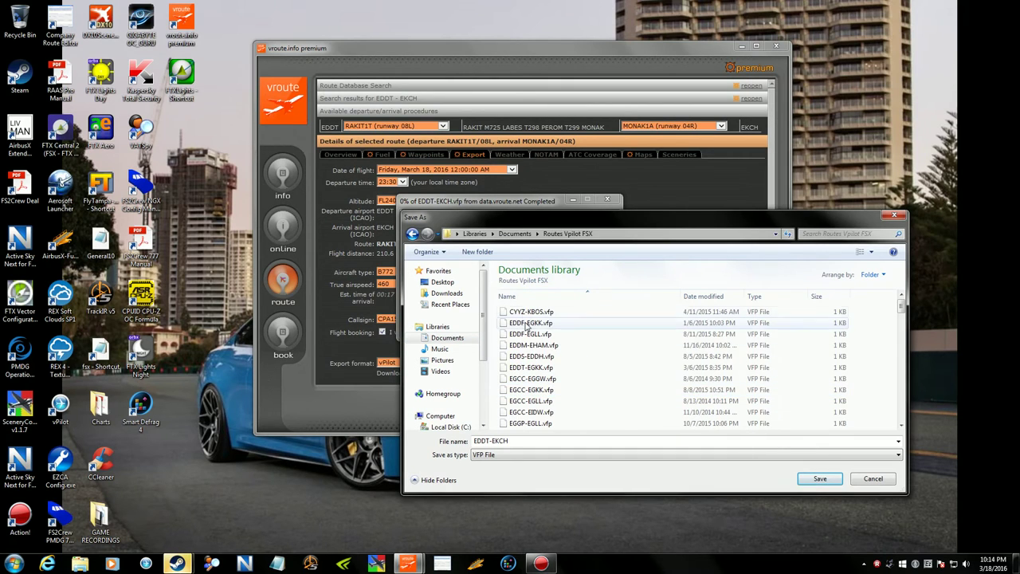
scroll(534, 345, "down", 3)
scroll(534, 346, "up", 6)
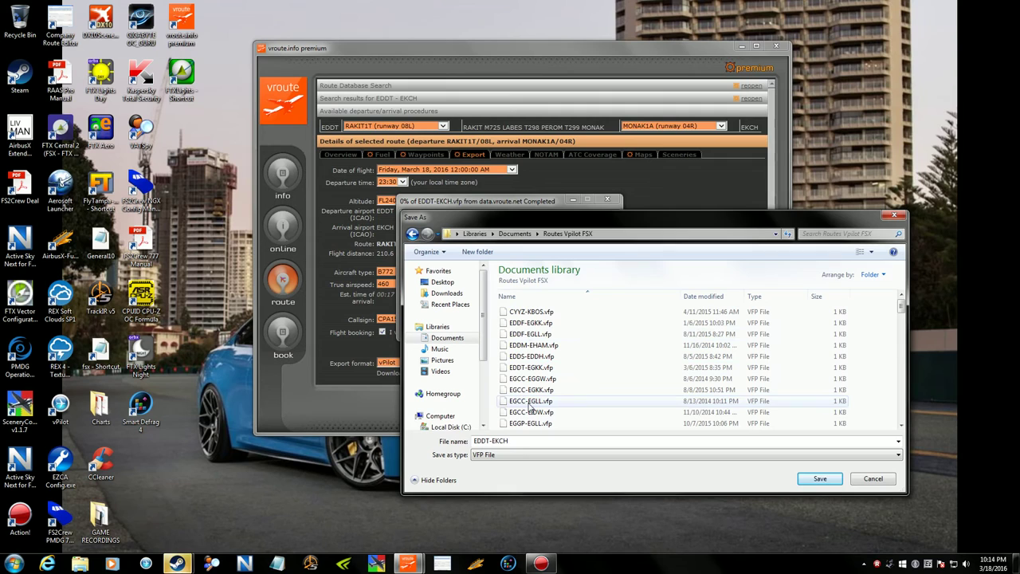
left_click(801, 476)
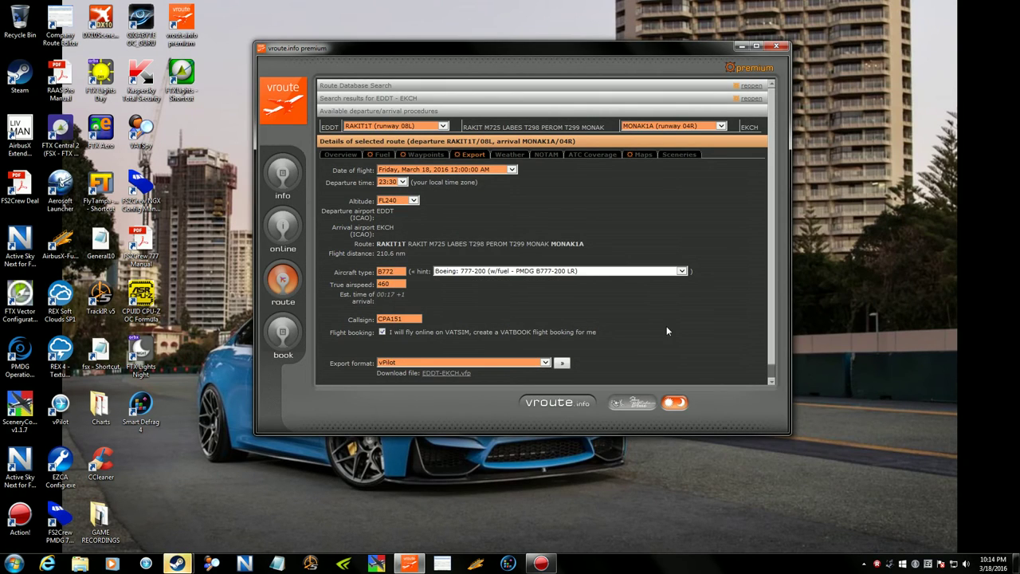
- Change the export format to PMDG 737 / 747 / MD11 / JS41 / 777 and generate the flight plan download file
left_click(546, 363)
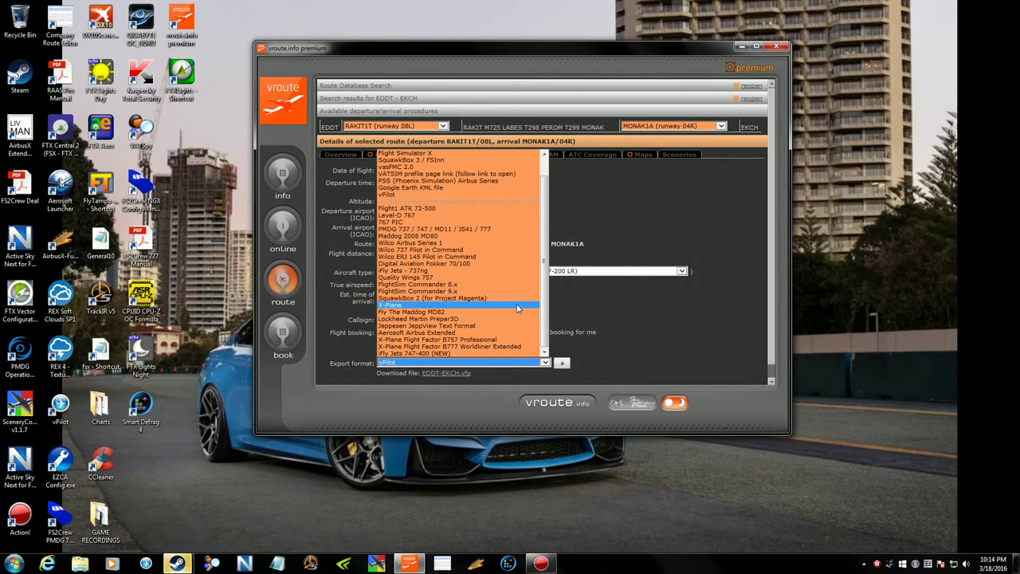
left_click(437, 230)
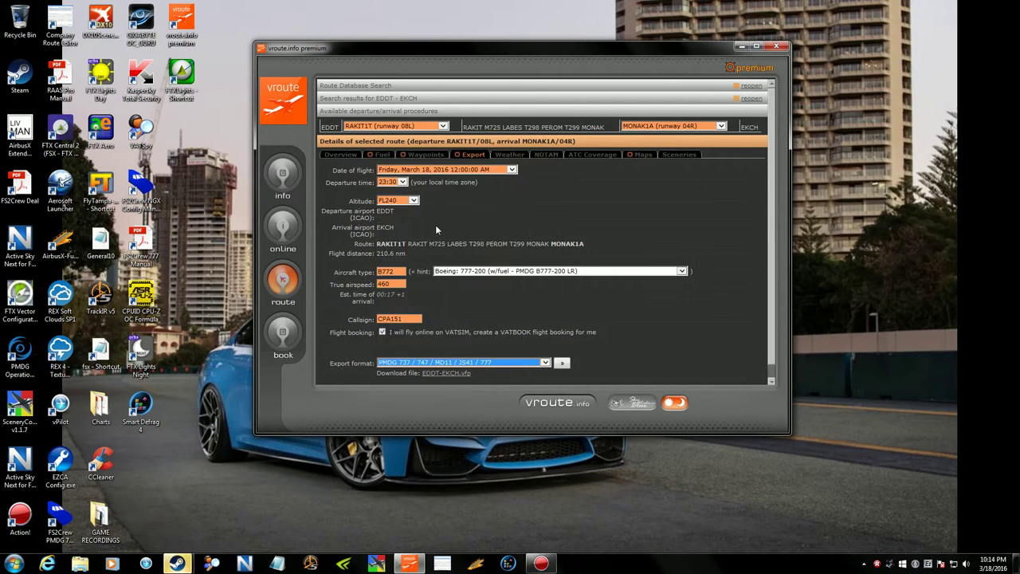
left_click(629, 315)
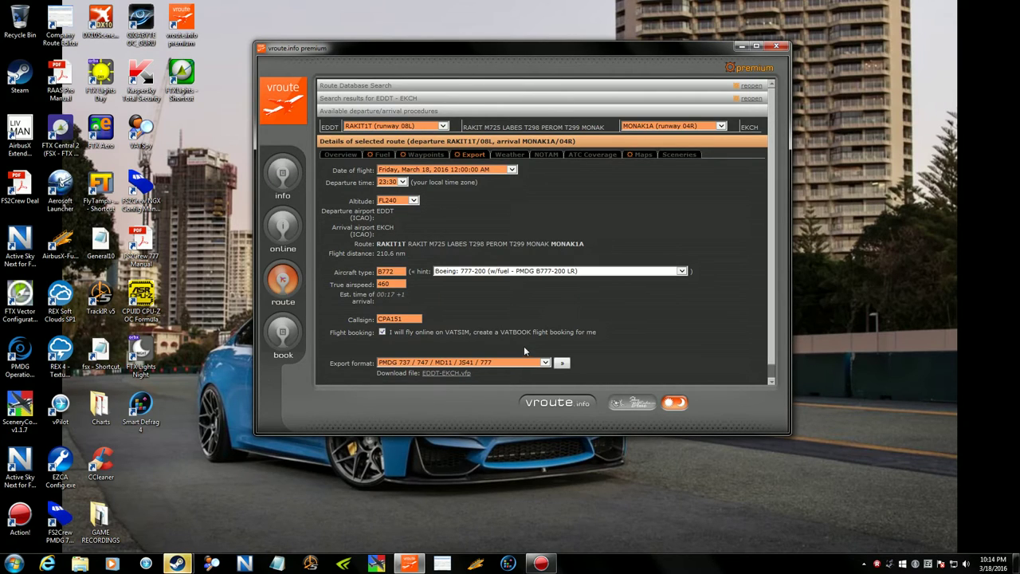
left_click(562, 362)
- Start saving the linked EDDTEKCH route file and browse to Program Files (x86) on Local Disk (C:)
right_click(448, 374)
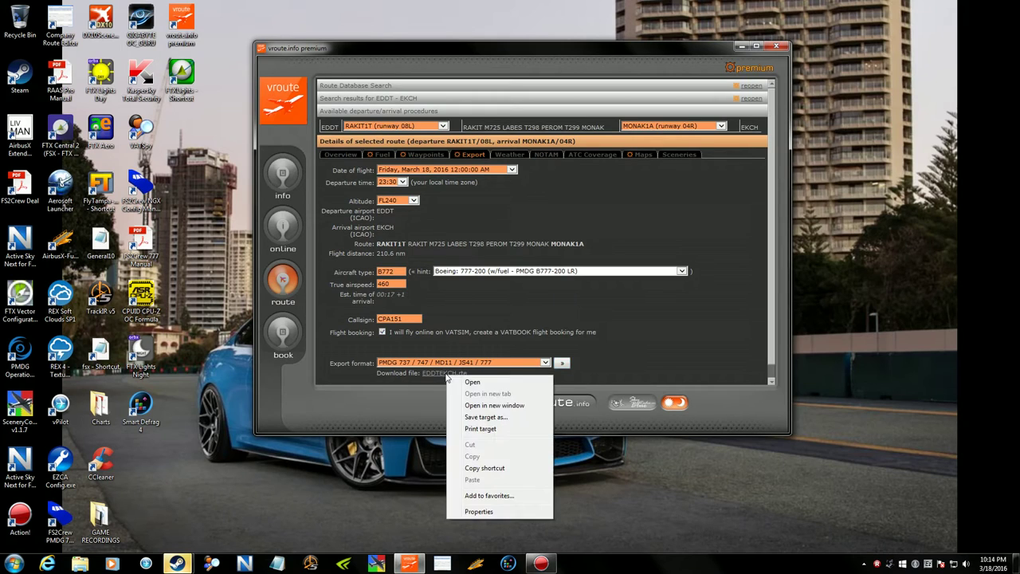
left_click(486, 416)
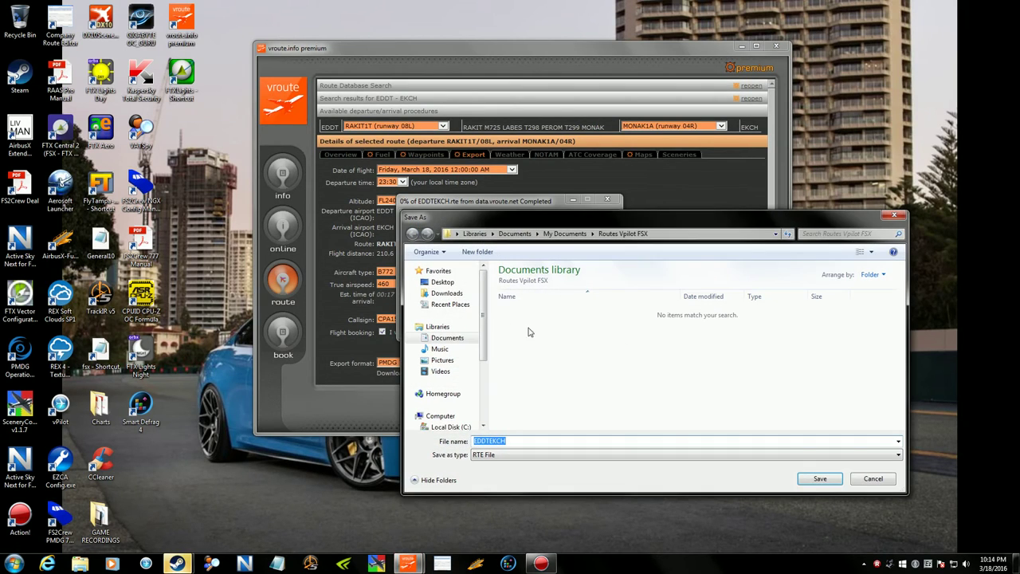
left_click_drag(483, 343, 484, 373)
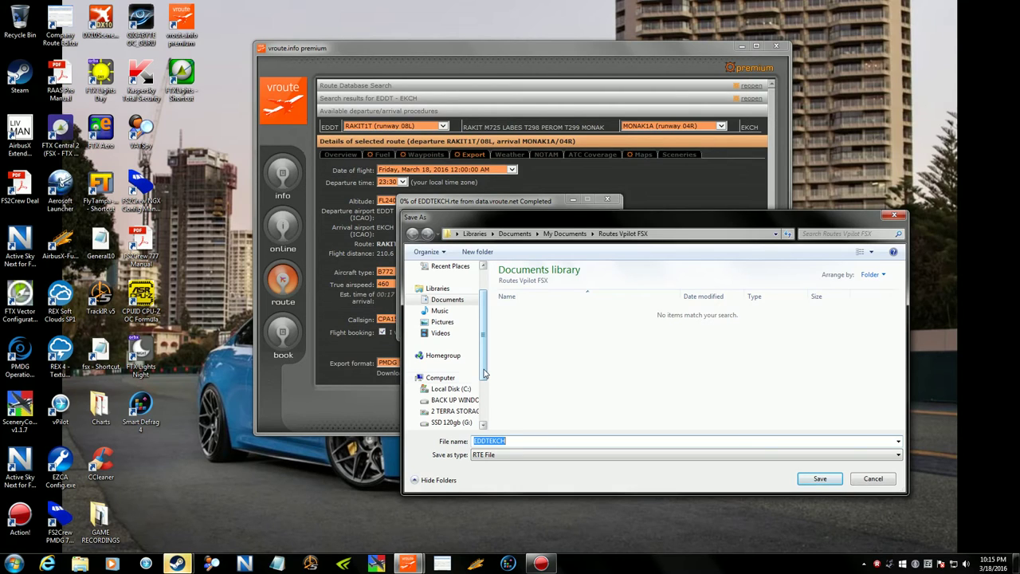
left_click(458, 389)
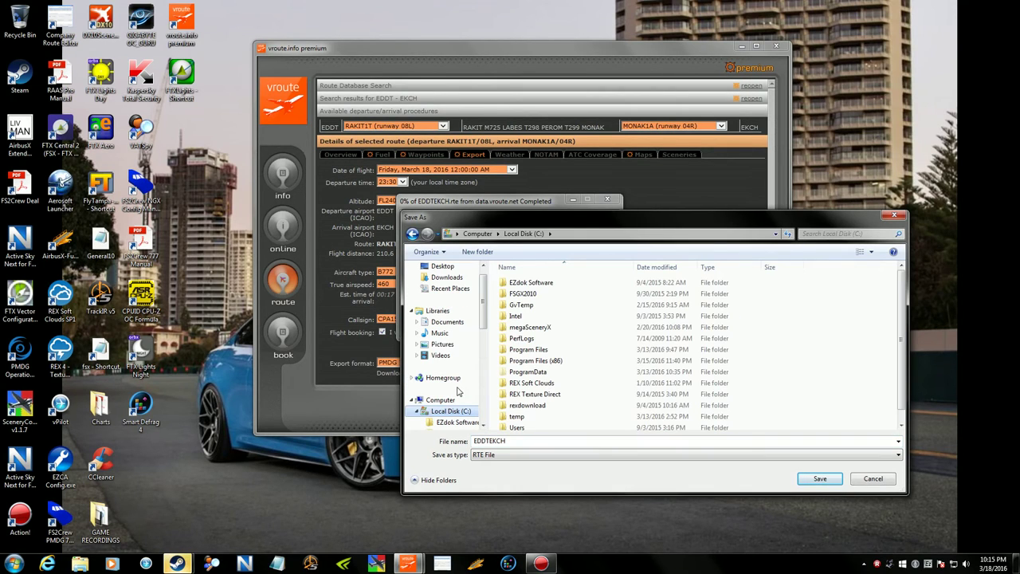
left_click(541, 386)
scroll(540, 388, "down", 1)
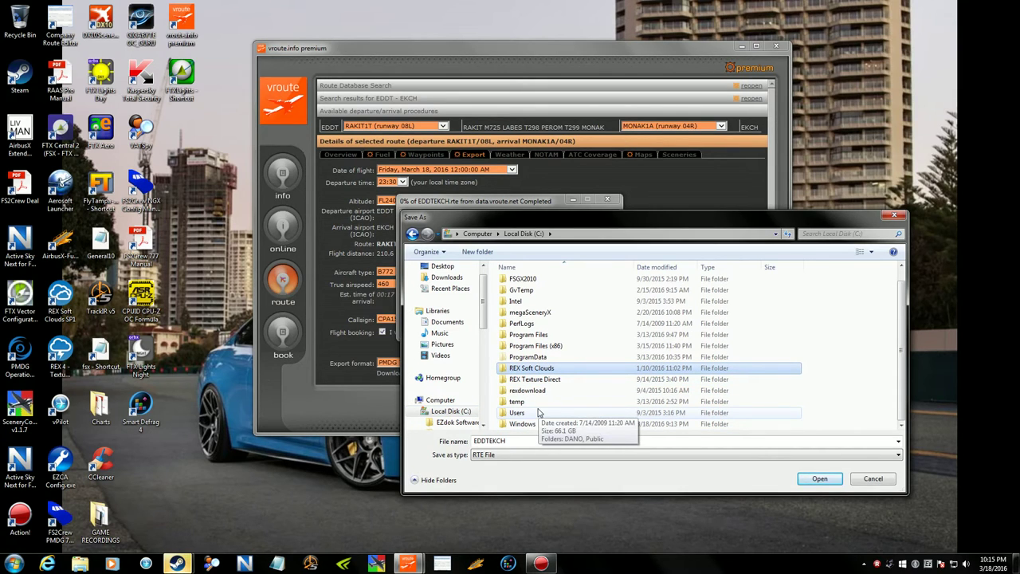
scroll(538, 412, "up", 1)
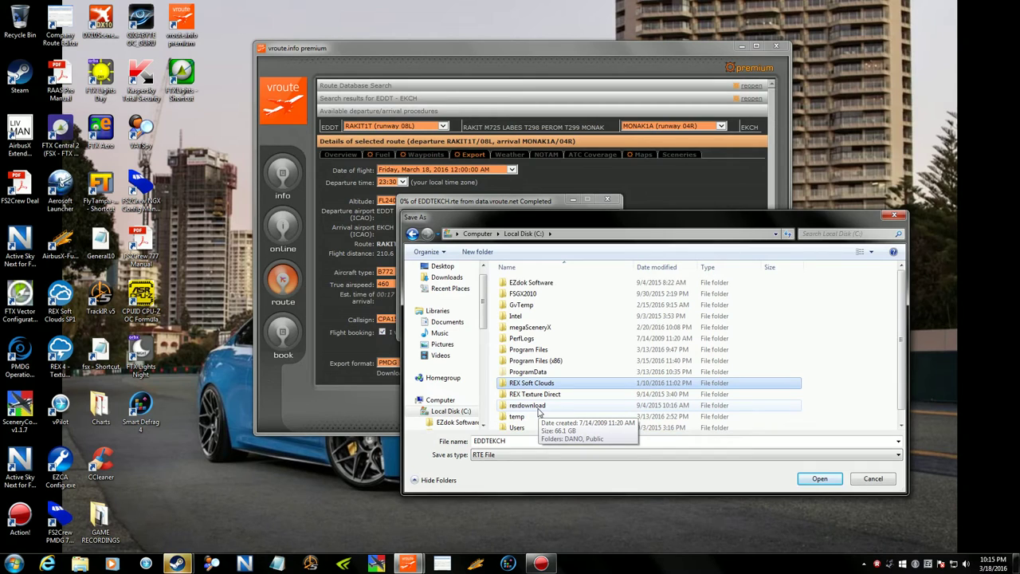
double_click(535, 360)
- Browse through the Steam, steamapps and common folders to the FSX folder for saving the route file
scroll(540, 388, "down", 5)
scroll(539, 388, "down", 2)
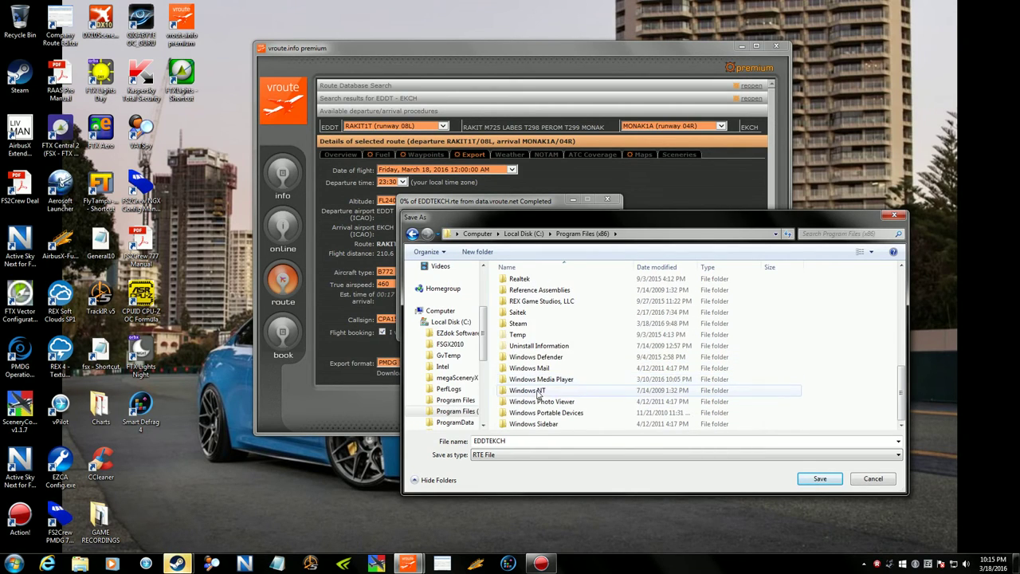
double_click(523, 326)
scroll(524, 325, "down", 3)
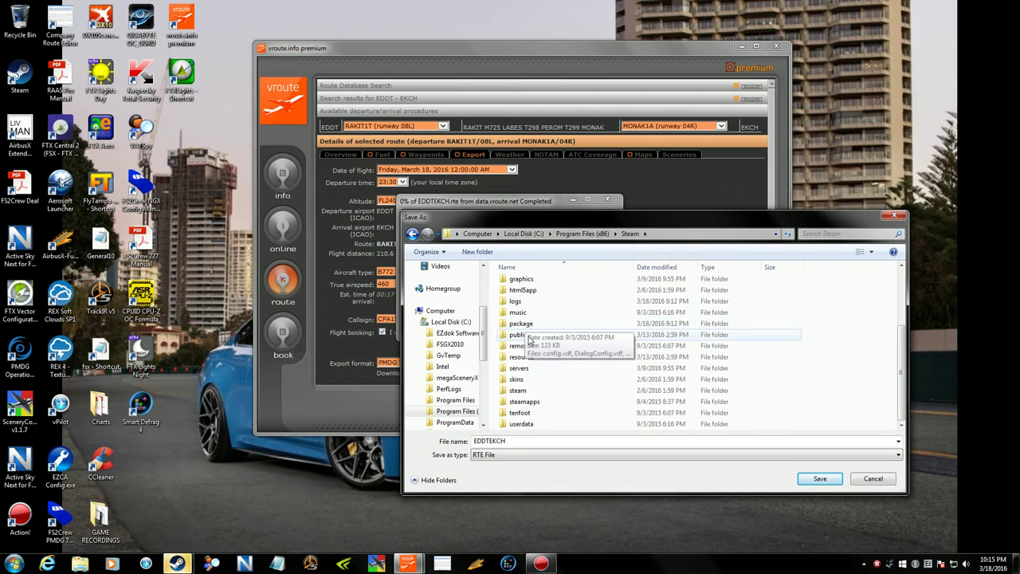
double_click(534, 403)
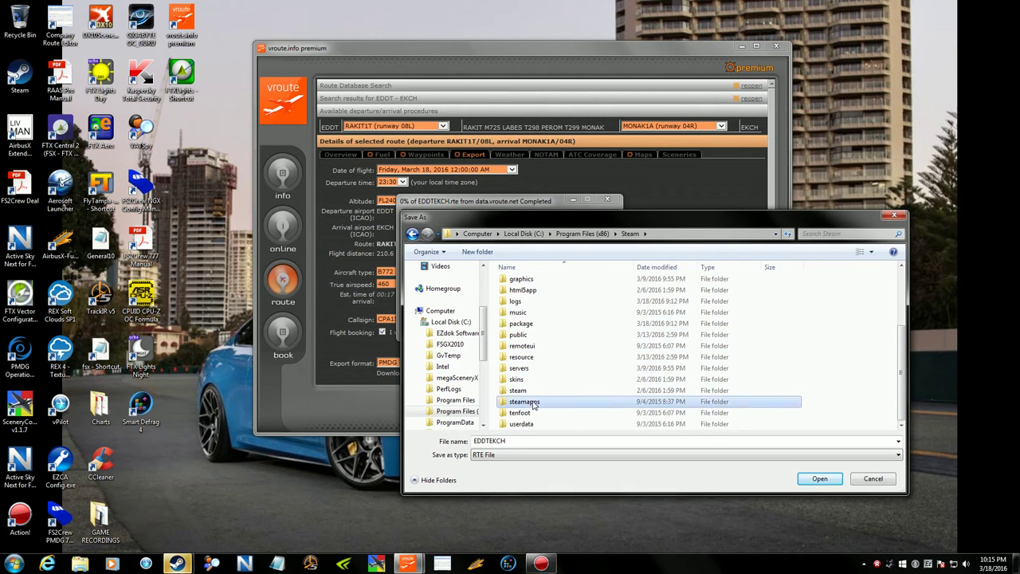
left_click(522, 284)
double_click(523, 284)
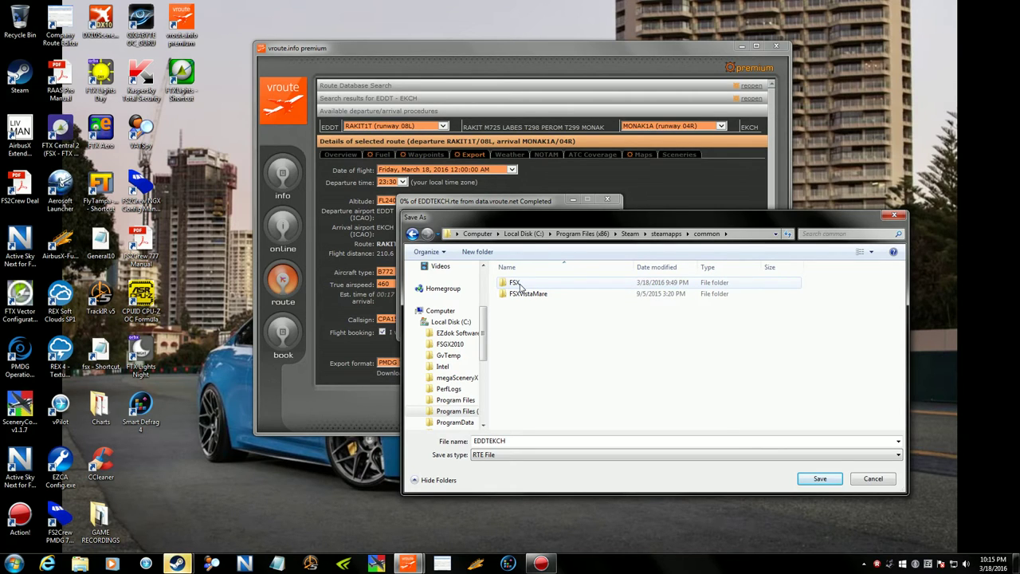
double_click(517, 284)
- Open the FLIGHTPLANS folder inside the PMDG folder of FSX as the save location
scroll(526, 335, "down", 10)
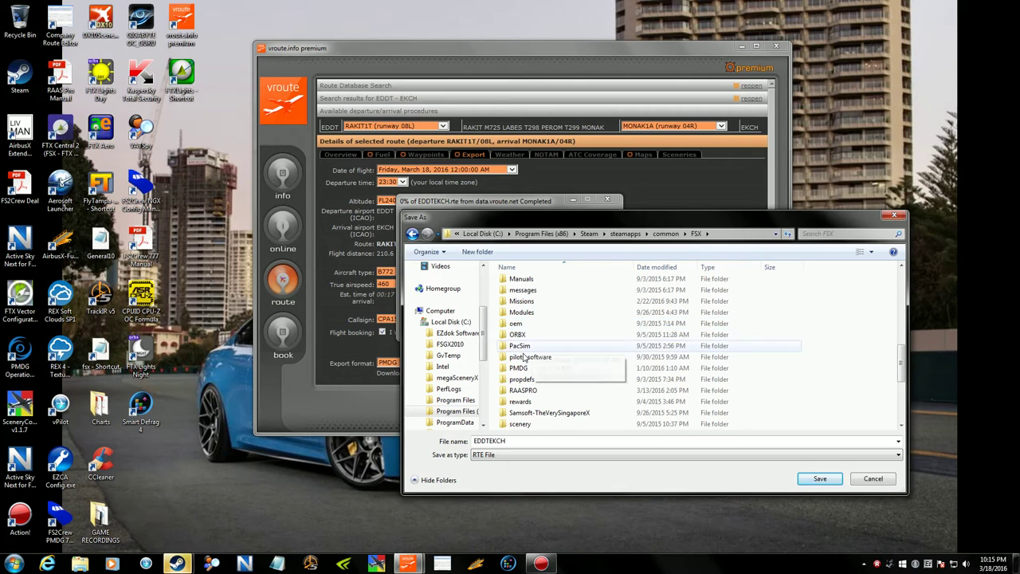
double_click(518, 368)
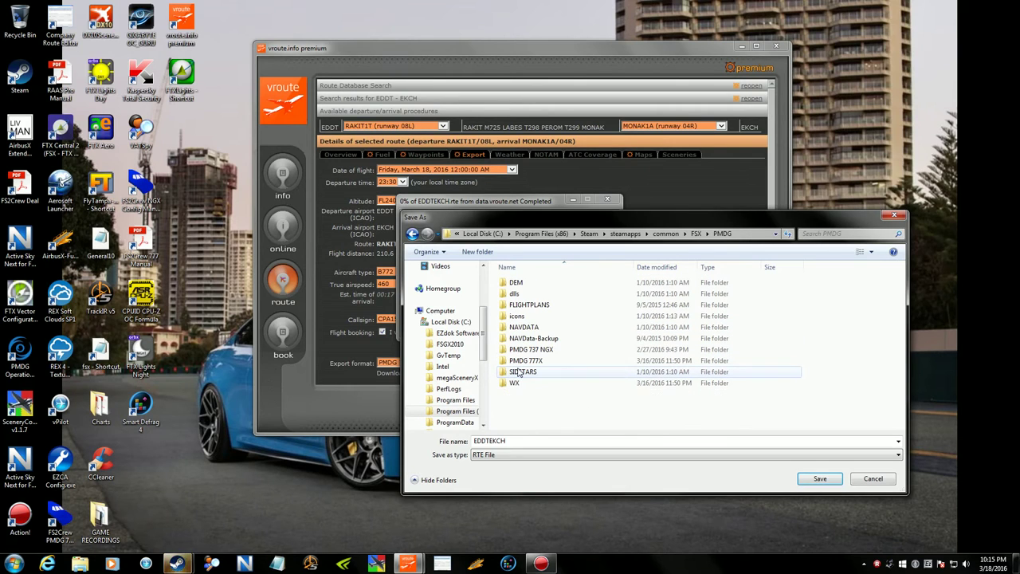
left_click(549, 305)
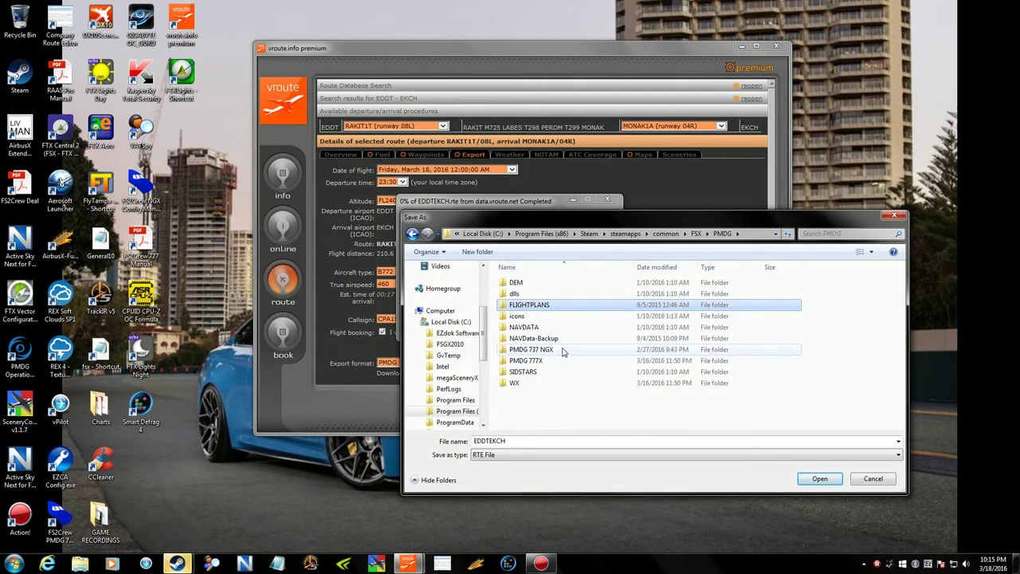
double_click(530, 306)
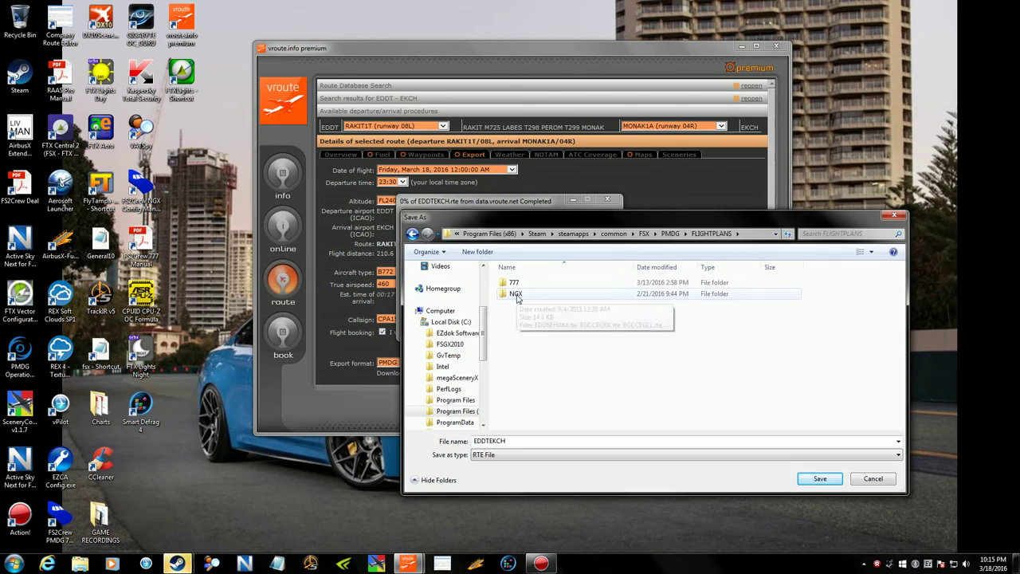
- Check the NGX flight plan folder, and save the route file as EDDTEKCH in the neighbouring 777 folder
double_click(516, 295)
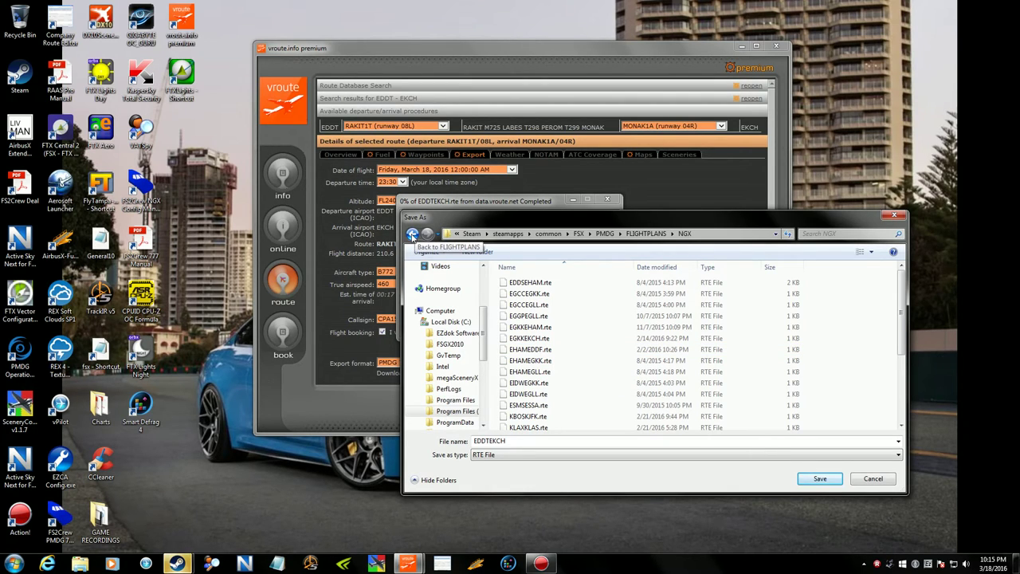
left_click(412, 233)
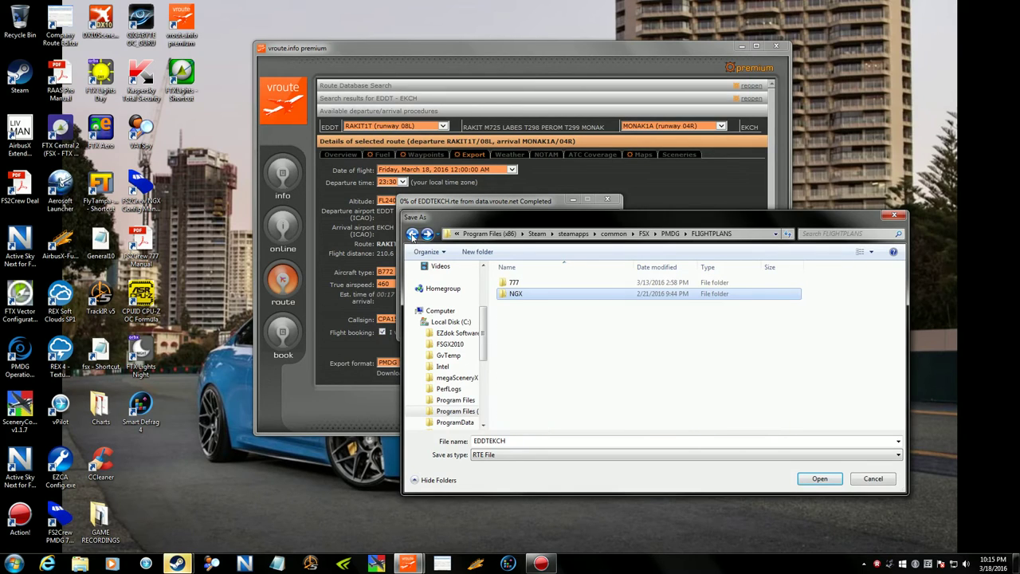
double_click(518, 285)
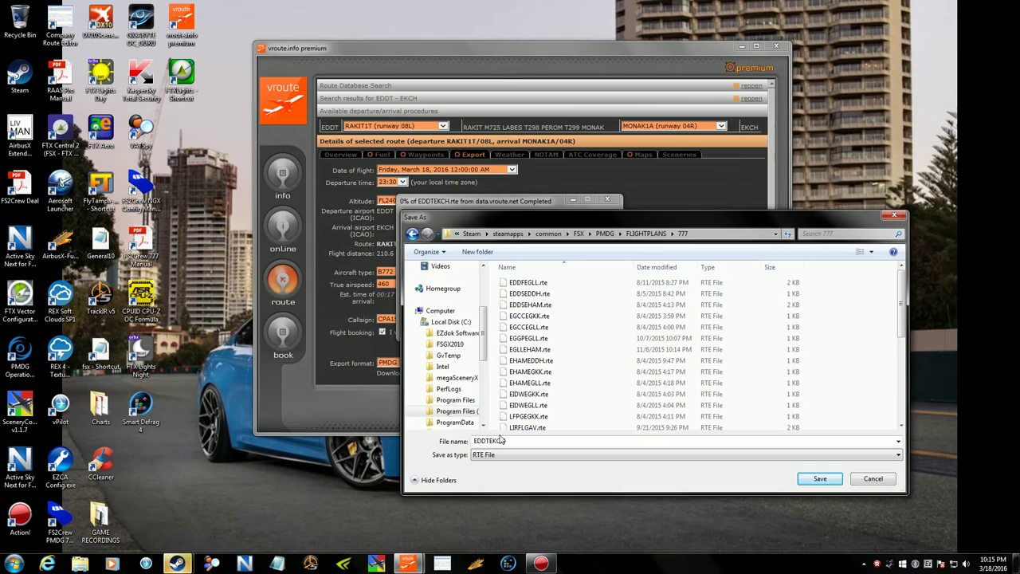
left_click(821, 479)
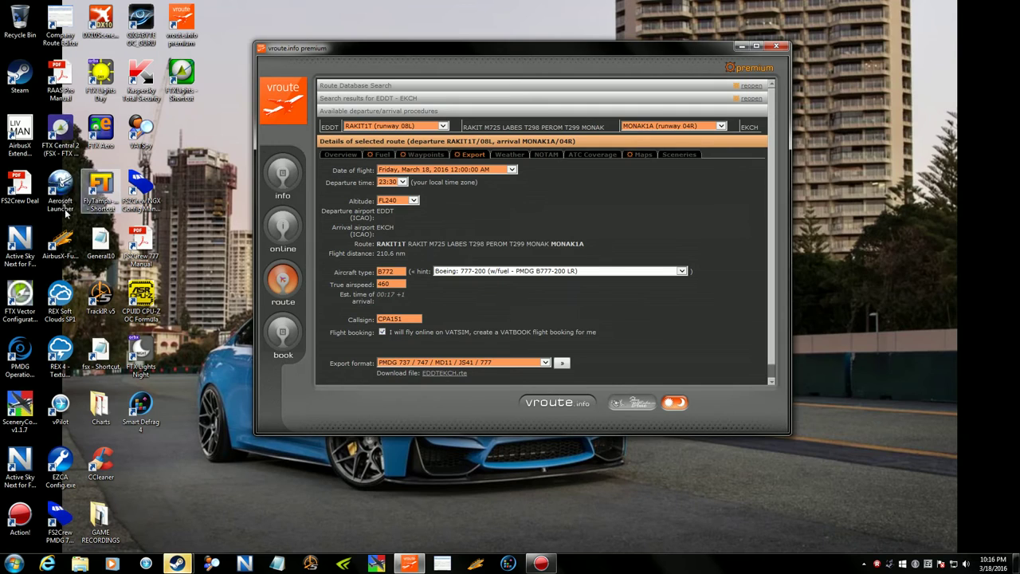
- Launch Active Sky Next for FSX, minimize the vroute window and reposition the Active Sky Next window on the desktop
left_click(29, 247)
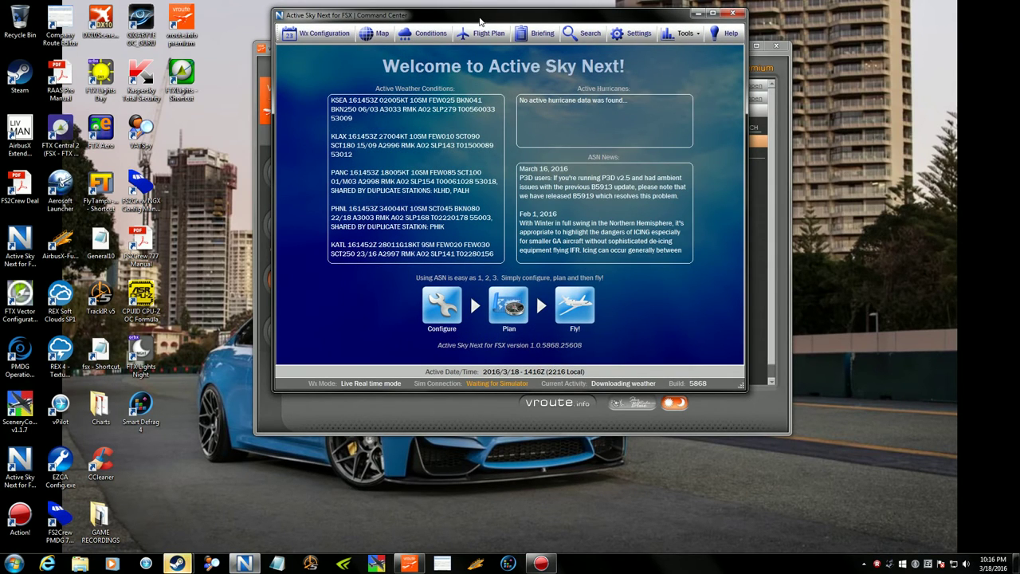
left_click_drag(480, 22, 505, 139)
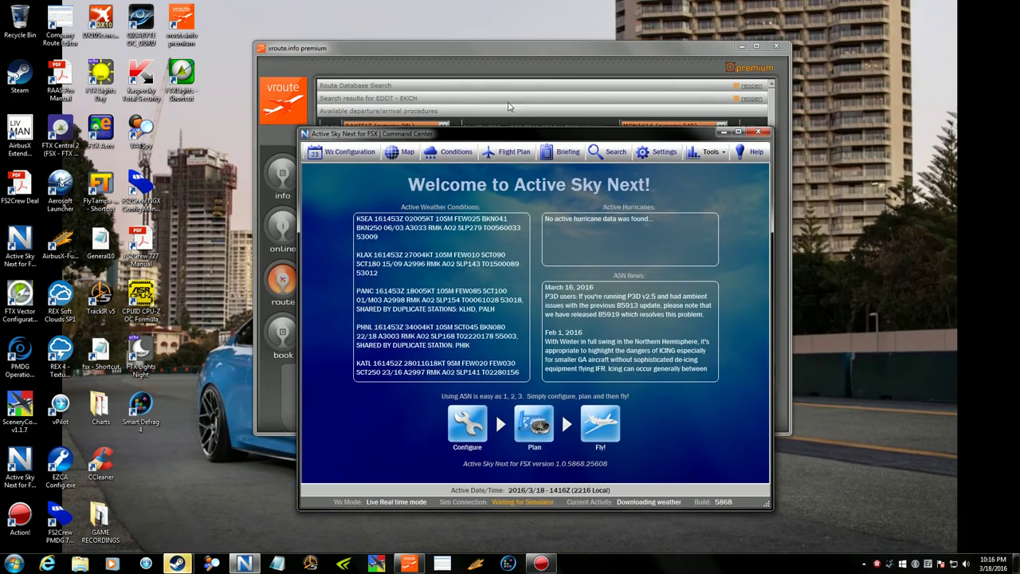
left_click(515, 50)
left_click(740, 46)
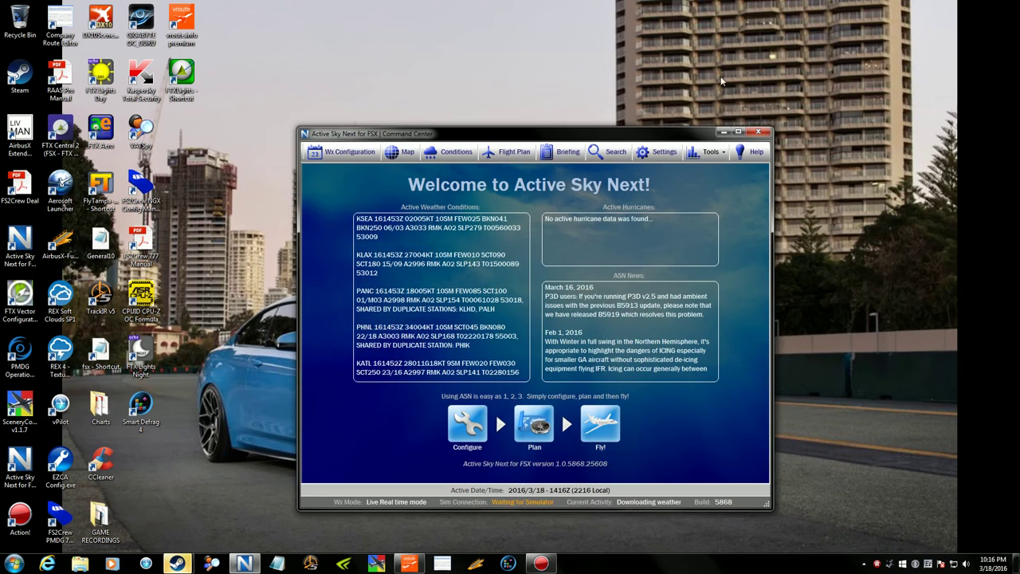
left_click_drag(650, 137, 614, 68)
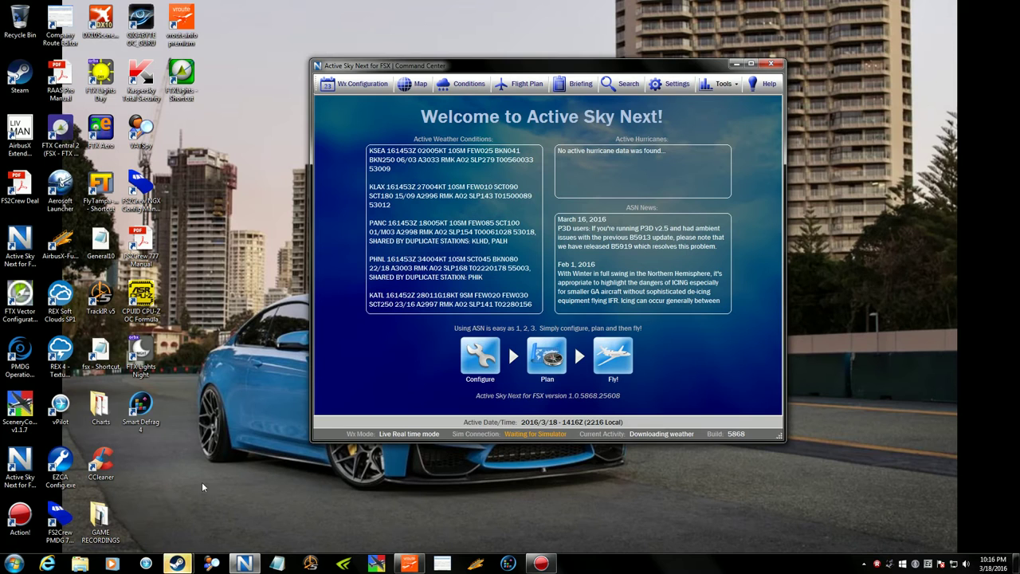
- Locate the Routes Active Sky FSX folder in the Documents library, and close the file browser
left_click(80, 564)
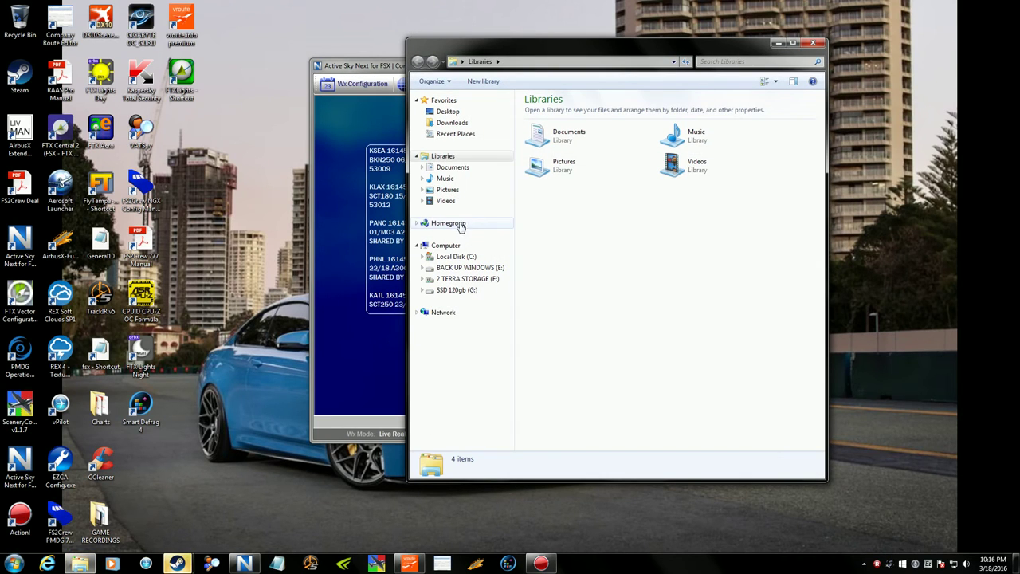
left_click(453, 167)
left_click(554, 210)
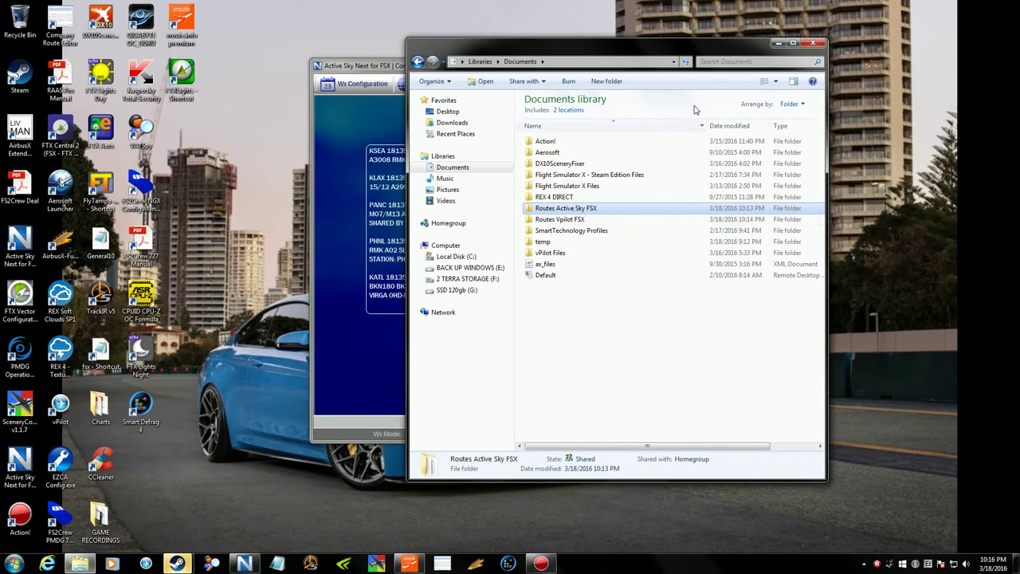
left_click(809, 42)
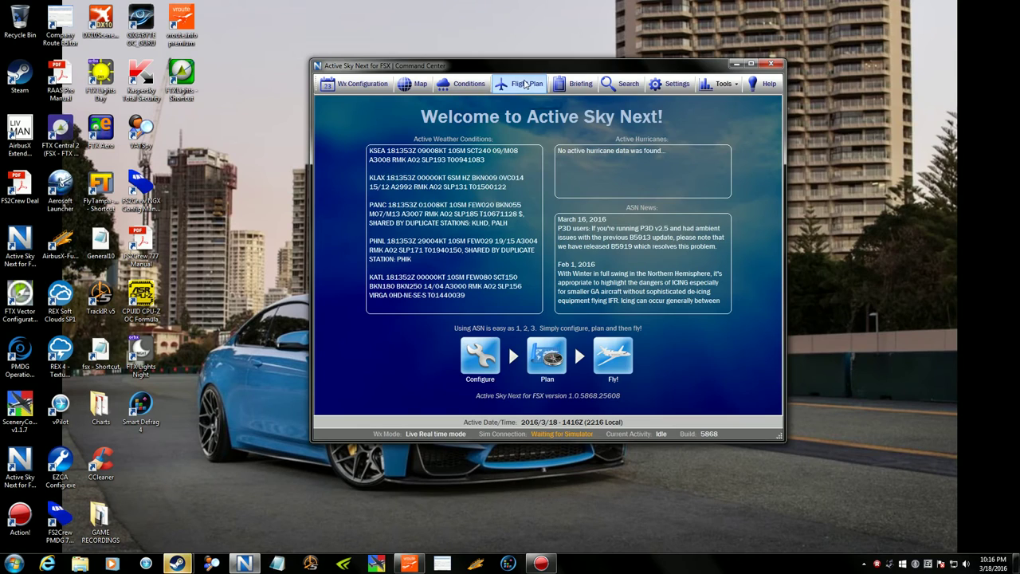
- Open the flight plan page of Active Sky Next
left_click(524, 84)
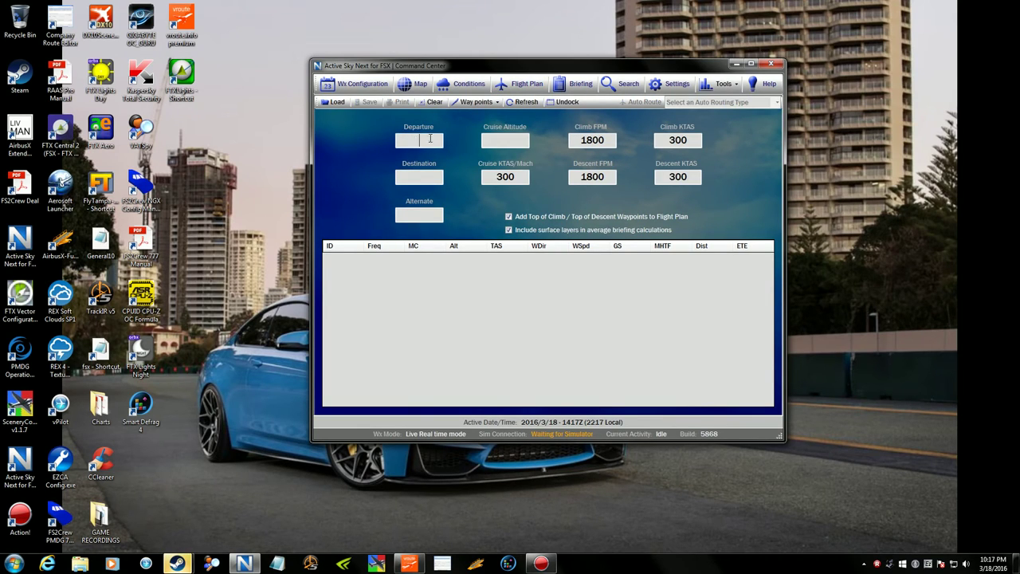
type("grgr")
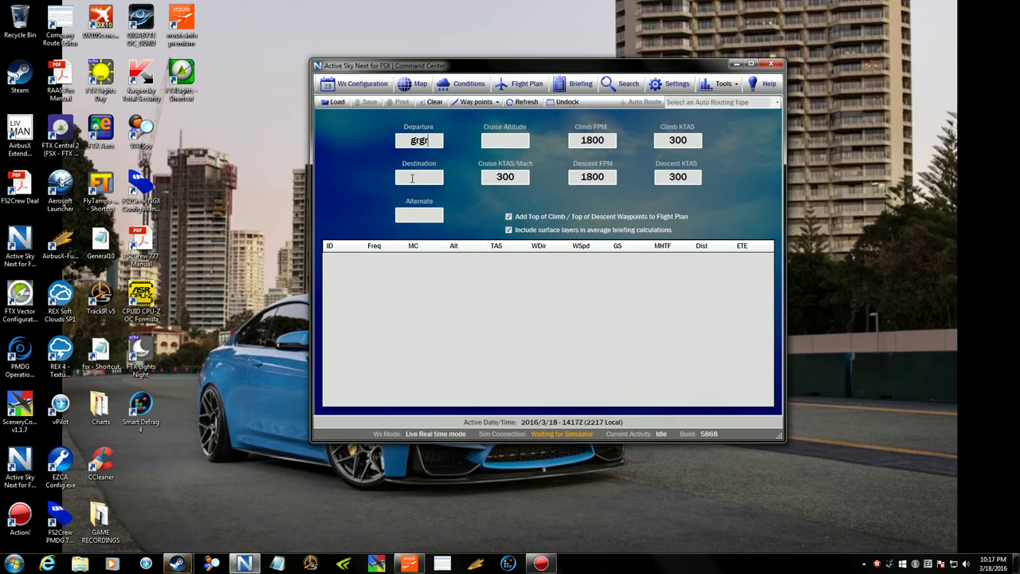
left_click(412, 177)
type("grgrg")
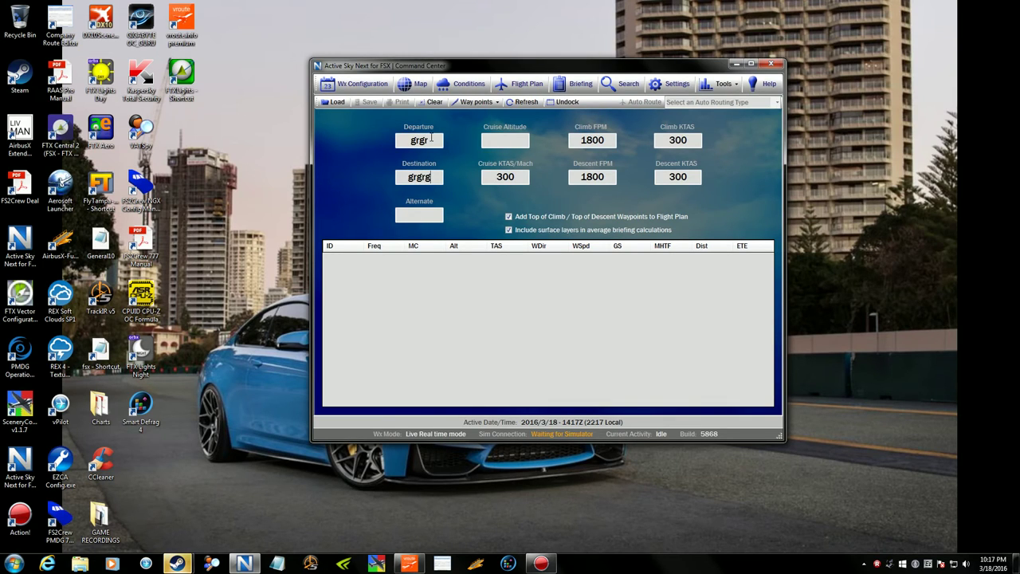
double_click(425, 140)
key("BackSpace")
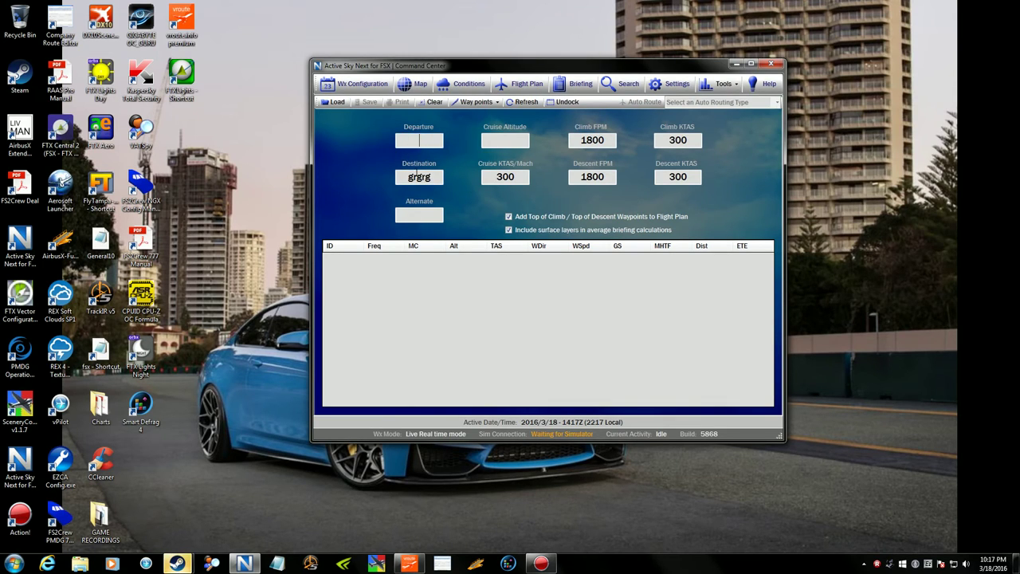
double_click(431, 177)
key("BackSpace")
- Load the flight plan EDDT Berlin Tegel - EKCH Kastrup.pln from the Routes Active Sky FSX folder
left_click(332, 102)
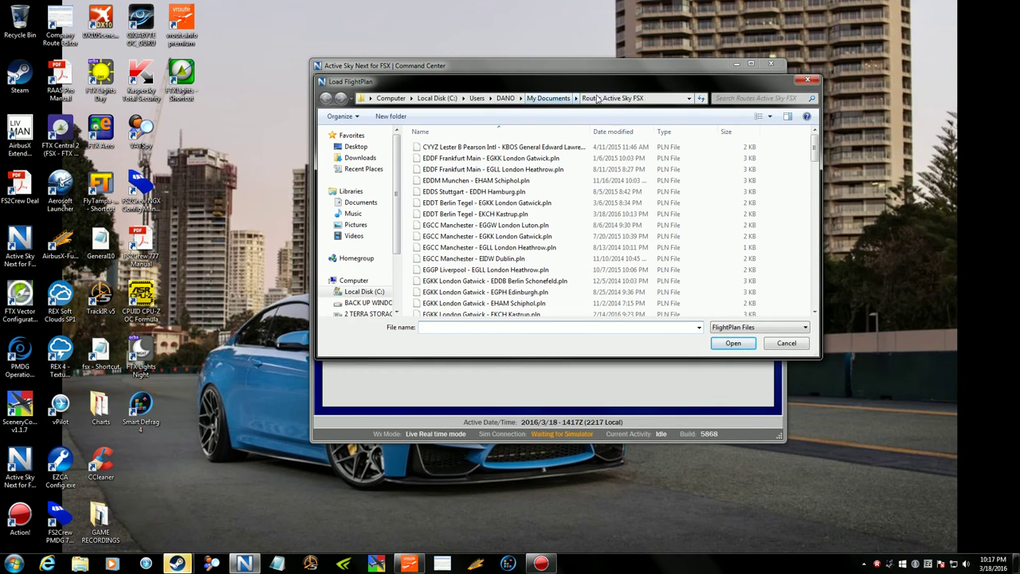
left_click(469, 192)
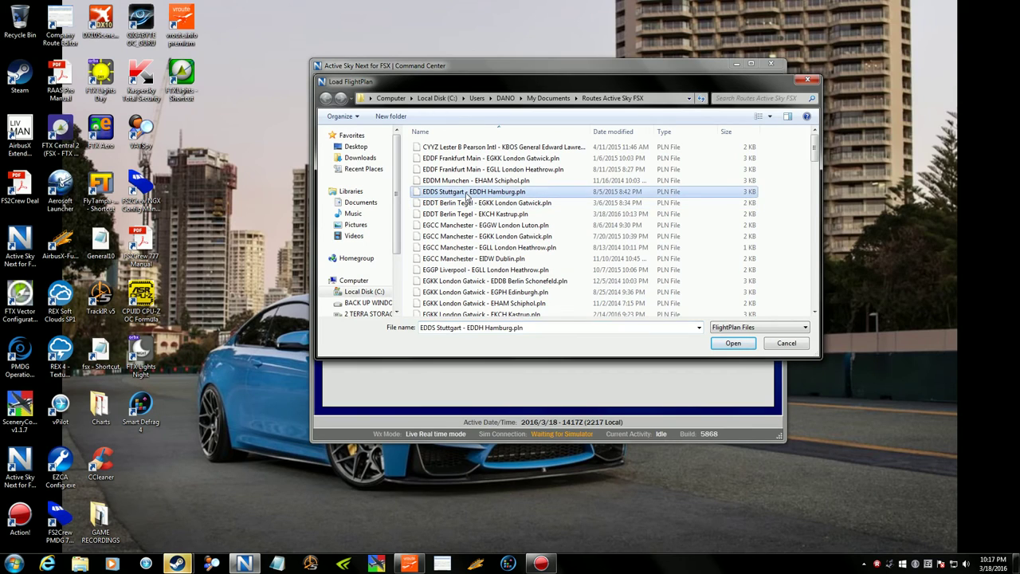
left_click(504, 214)
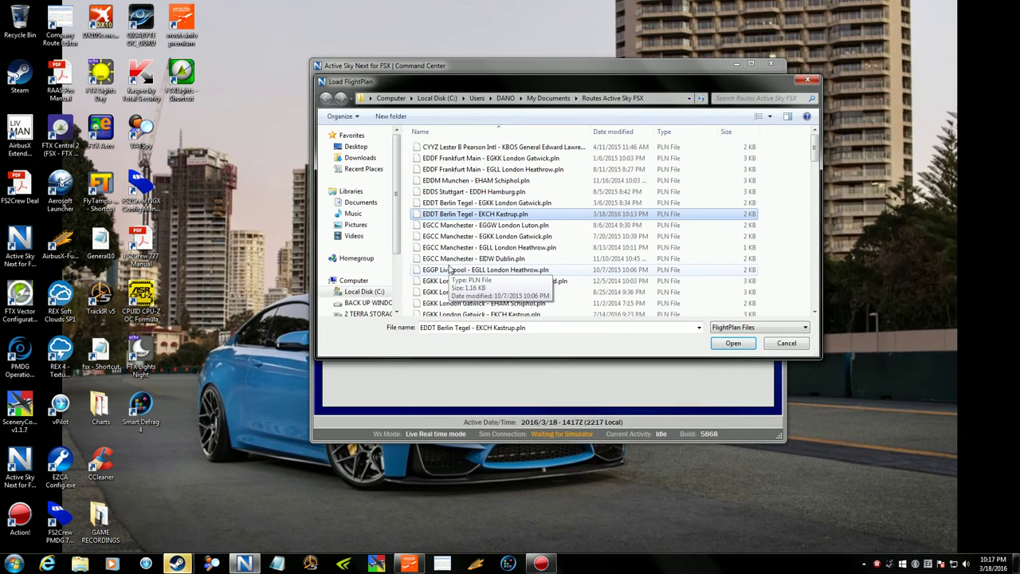
double_click(459, 215)
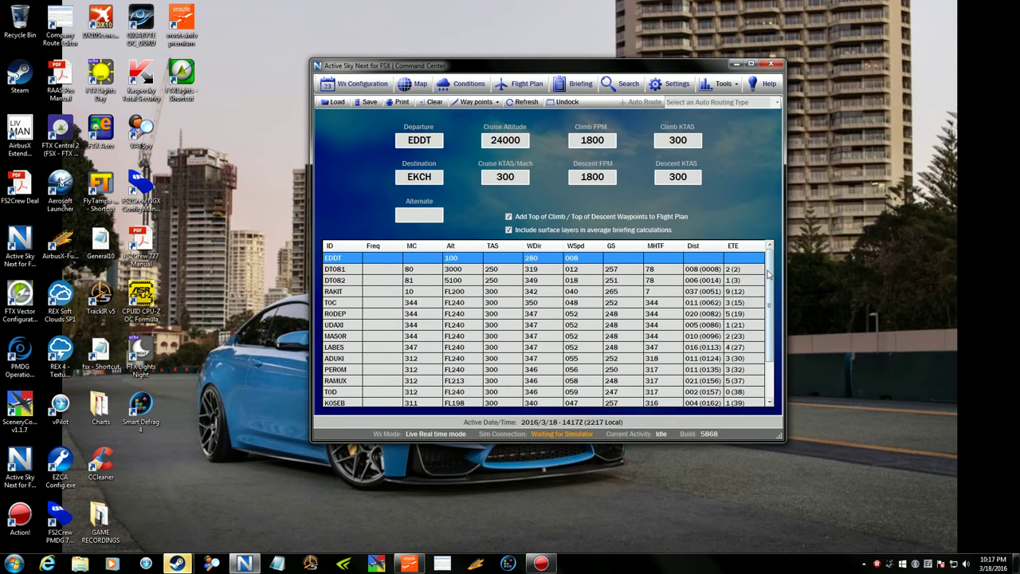
- Review the loaded plan's waypoint list, cruise altitude, climb and descent values, and alternate field
left_click_drag(769, 273, 769, 336)
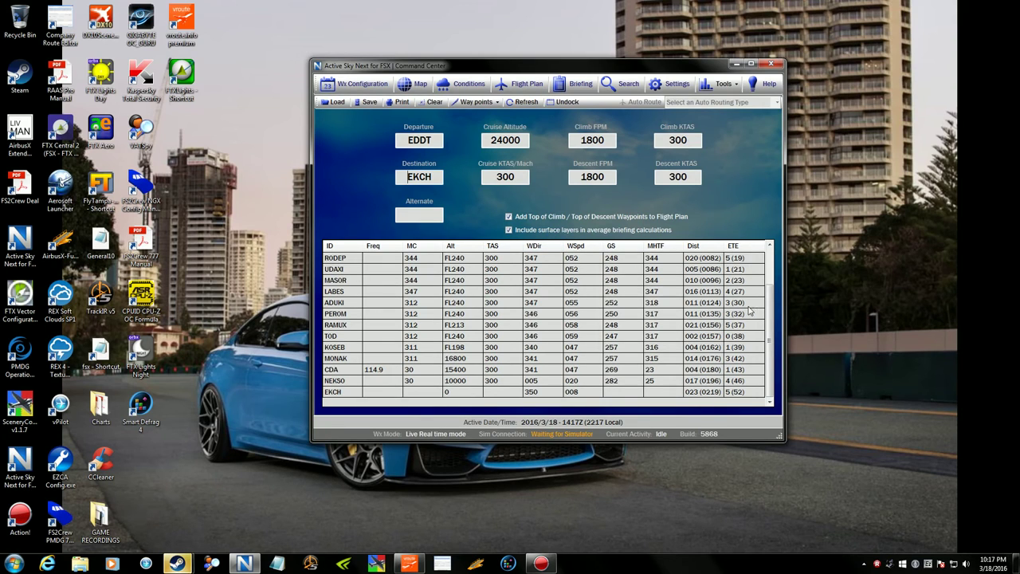
left_click_drag(769, 312, 774, 275)
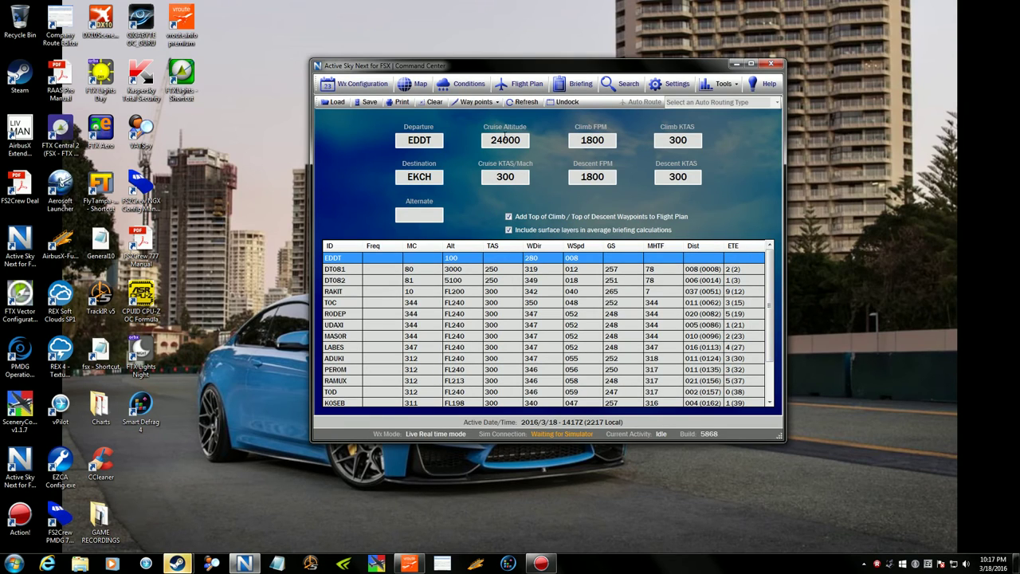
left_click_drag(520, 141, 488, 142)
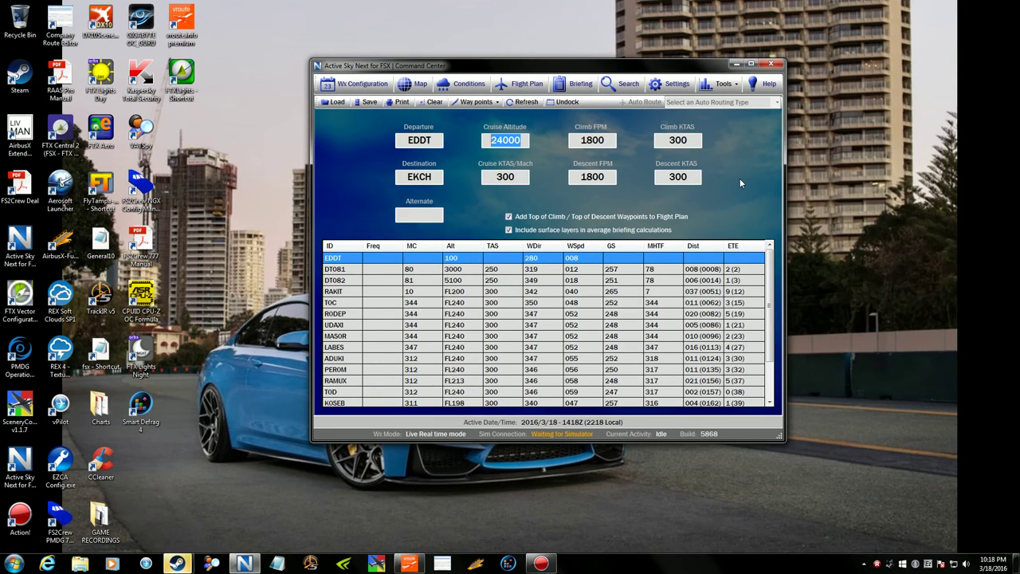
left_click(608, 177)
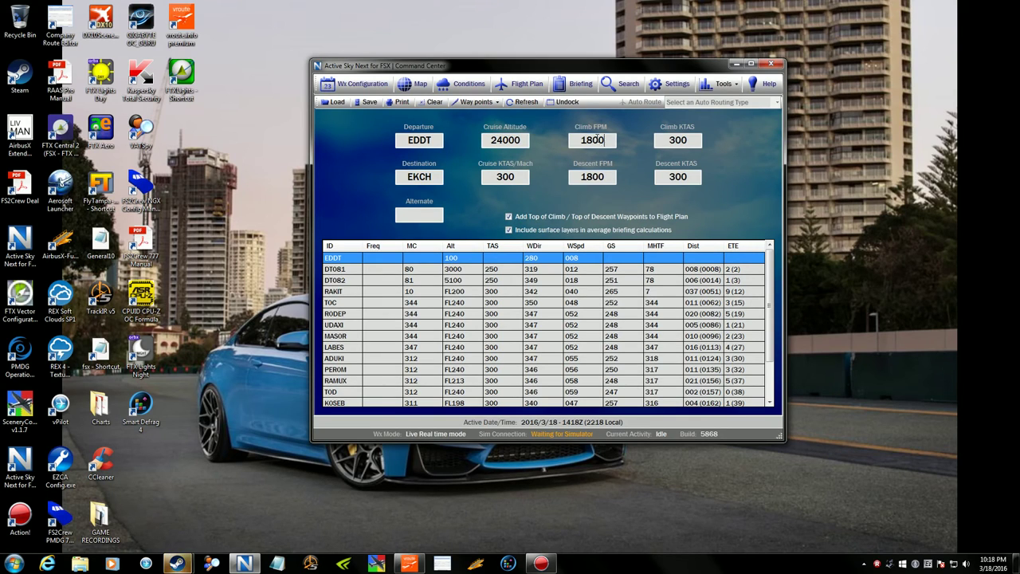
double_click(592, 141)
left_click_drag(679, 140, 669, 141)
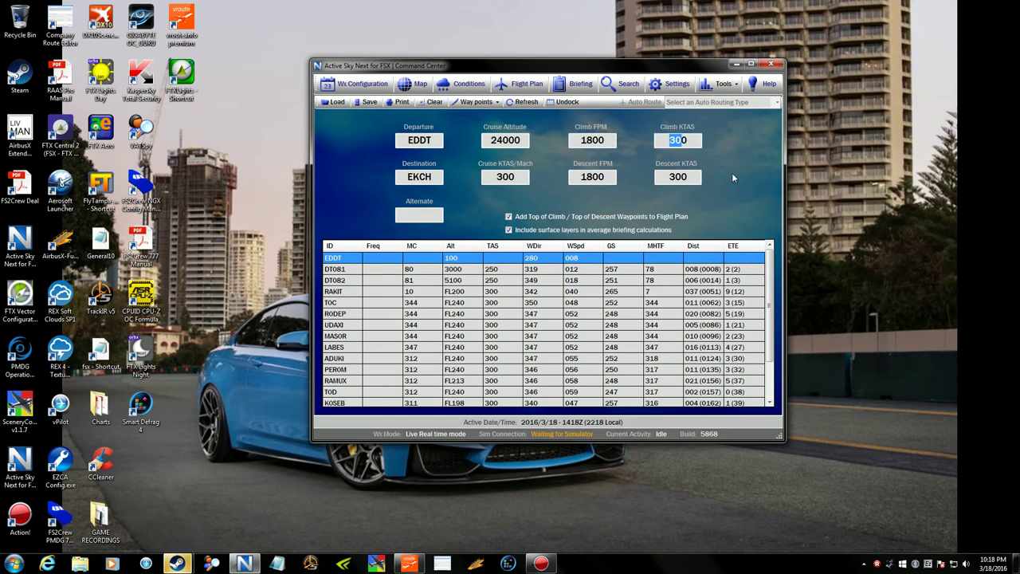
left_click(438, 213)
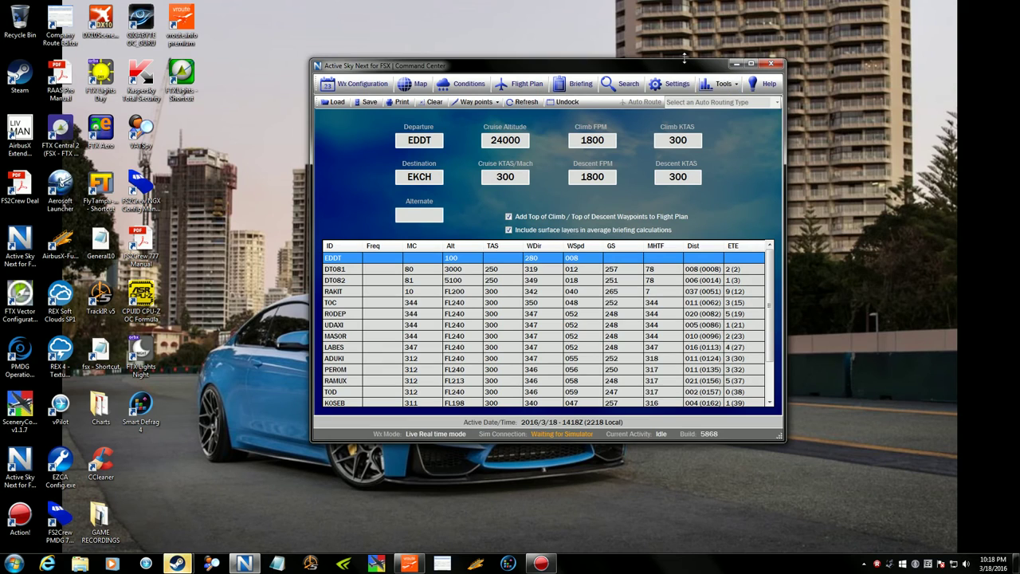
- Reposition the Active Sky Next window on the desktop and minimize it
left_click_drag(681, 69, 678, 100)
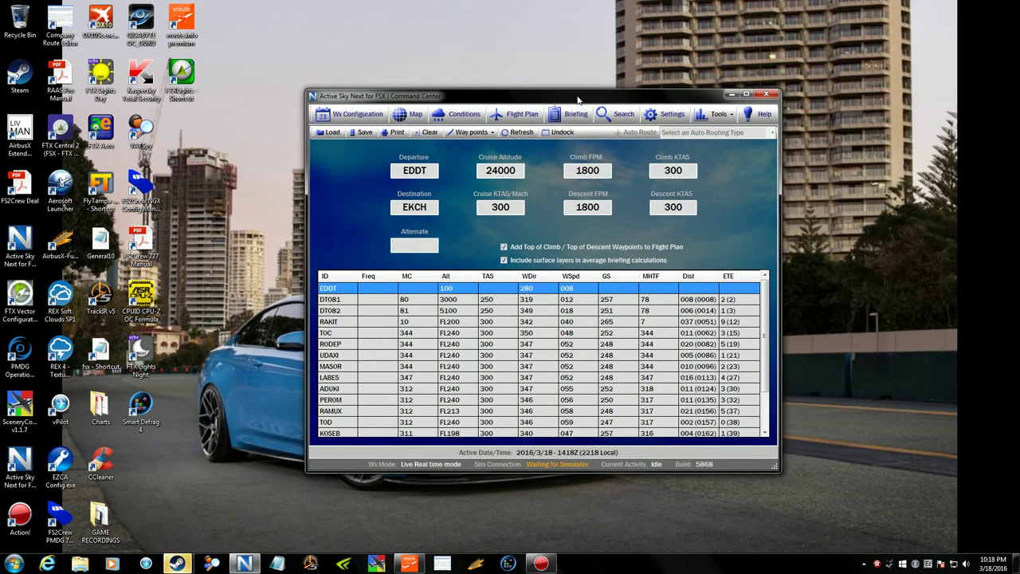
left_click_drag(579, 100, 580, 88)
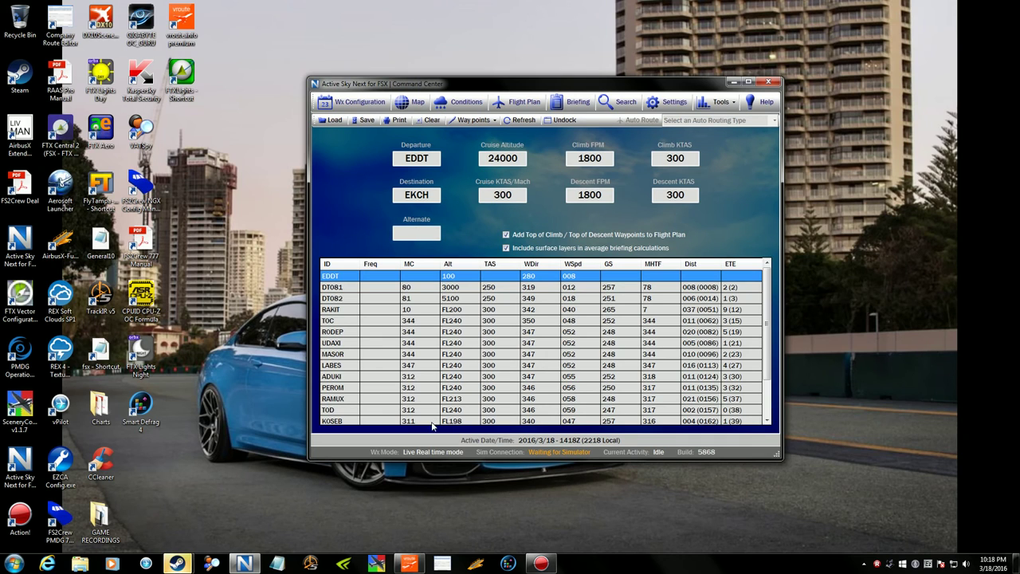
left_click(734, 83)
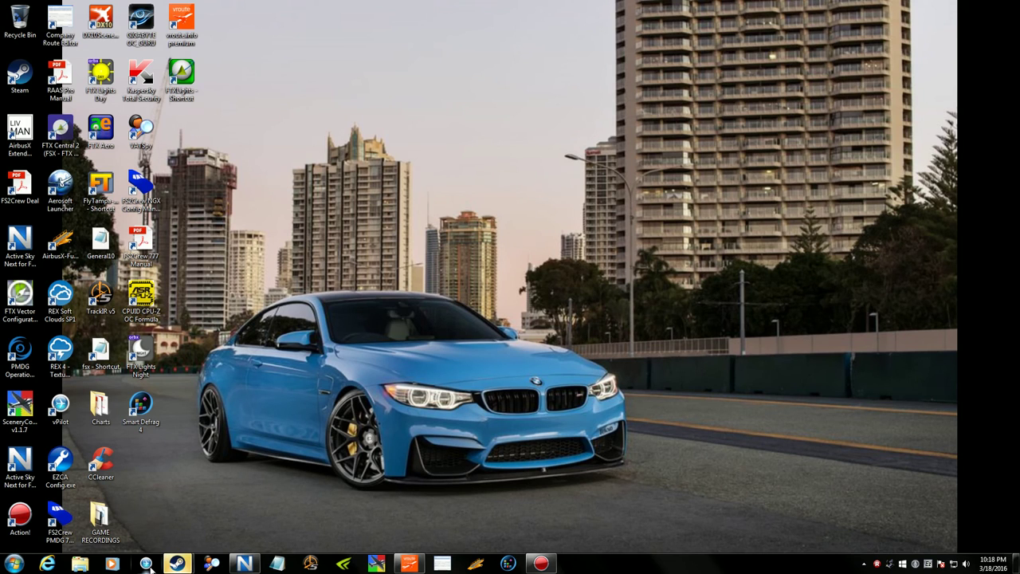
- Launch vPilot, move its window towards the middle of the desktop and open its flight plan form
left_click(146, 563)
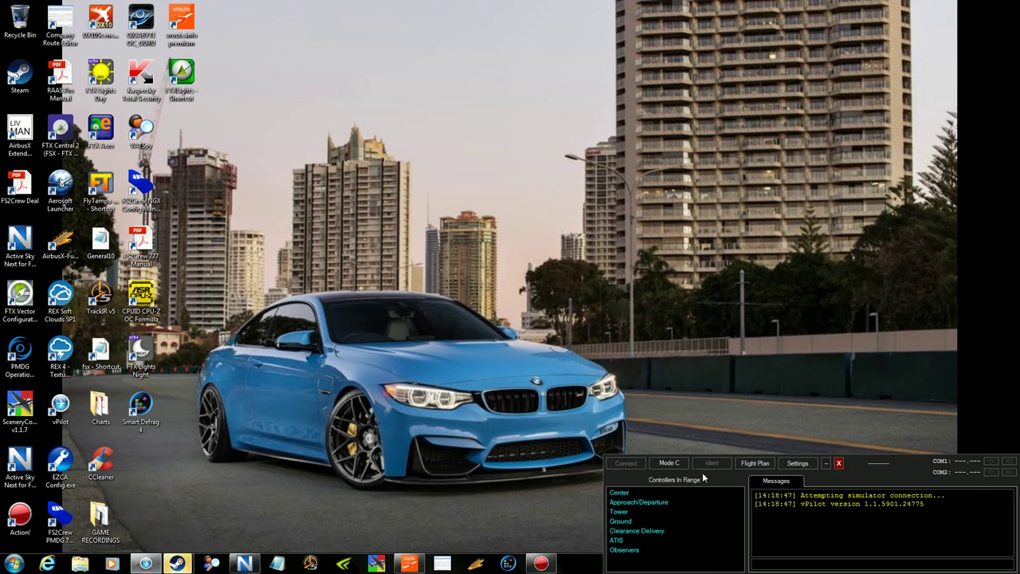
left_click_drag(858, 470, 626, 444)
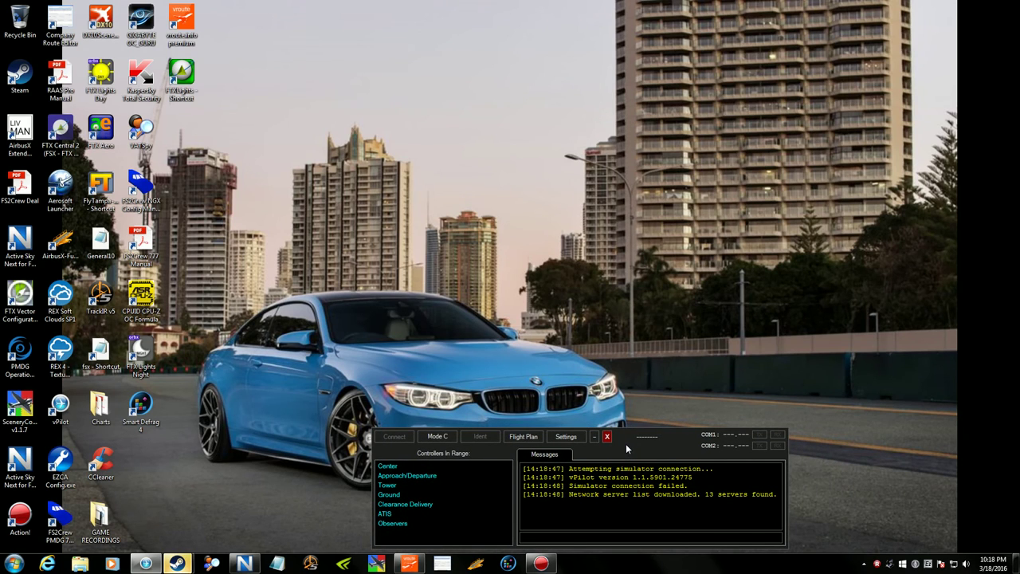
left_click(522, 436)
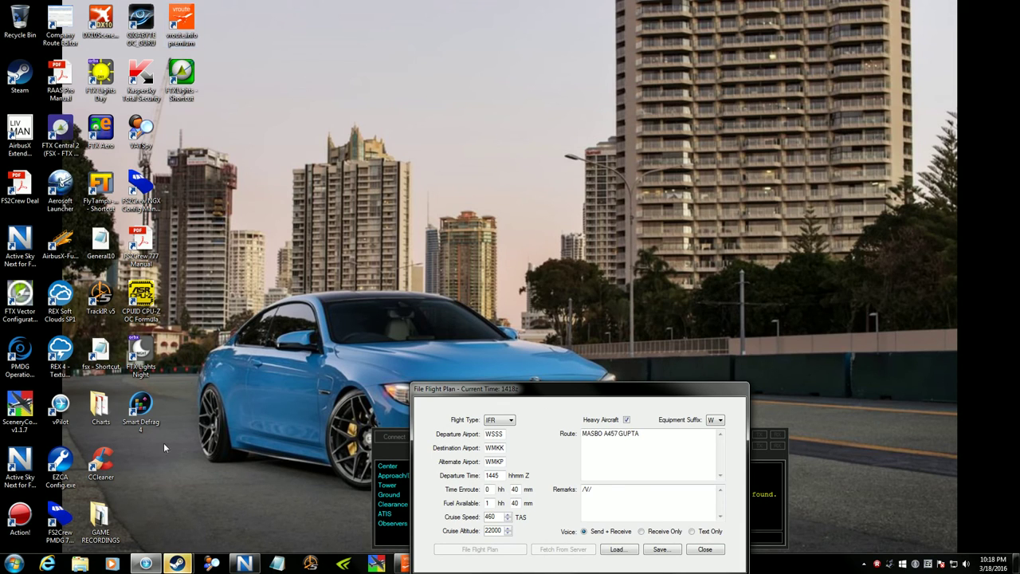
- Check the vPilot plan files in the Routes Vpilot FSX folder of the Documents library, and close the file browser
left_click(80, 564)
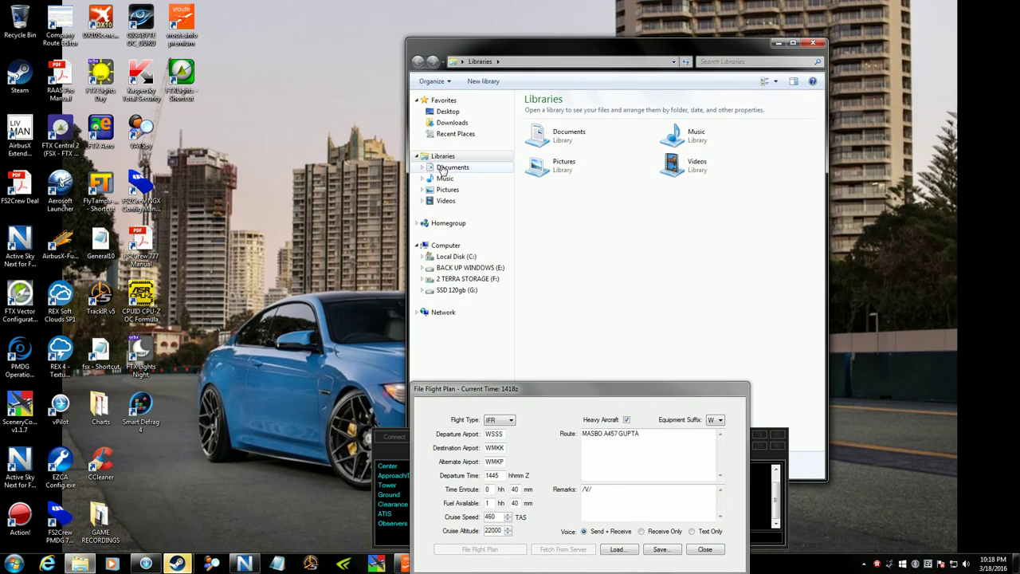
left_click(442, 167)
left_click(565, 221)
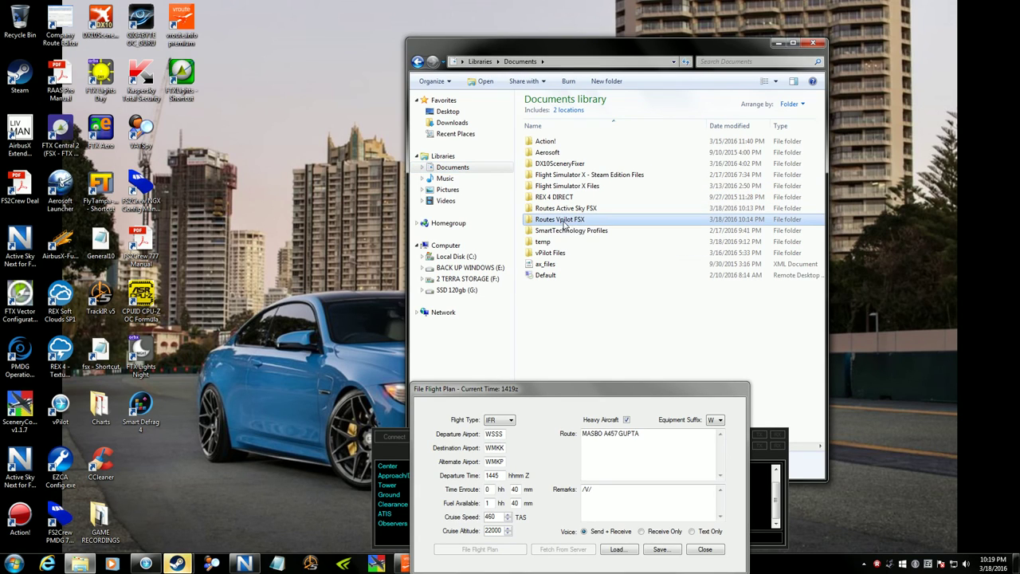
double_click(564, 221)
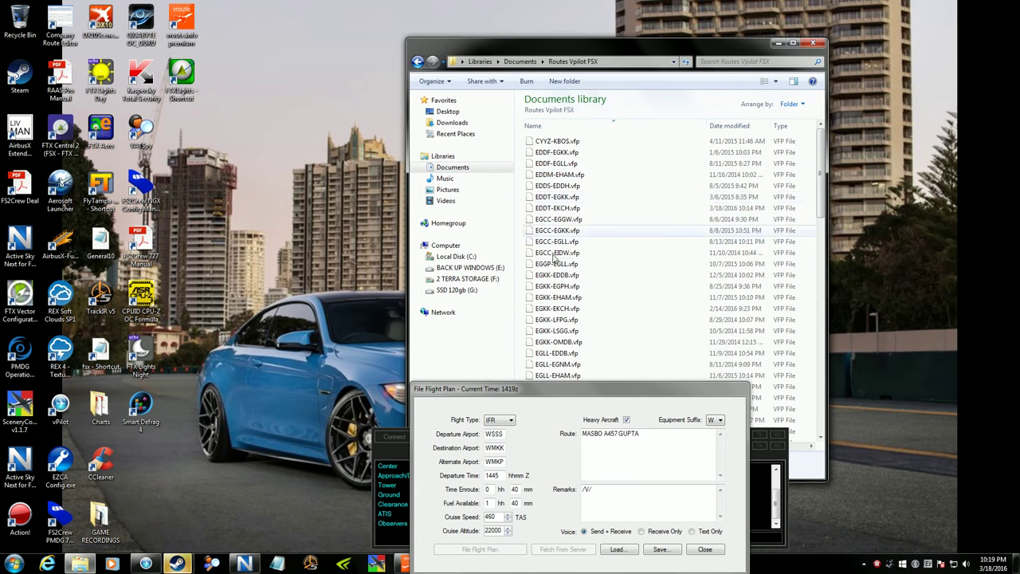
left_click(418, 63)
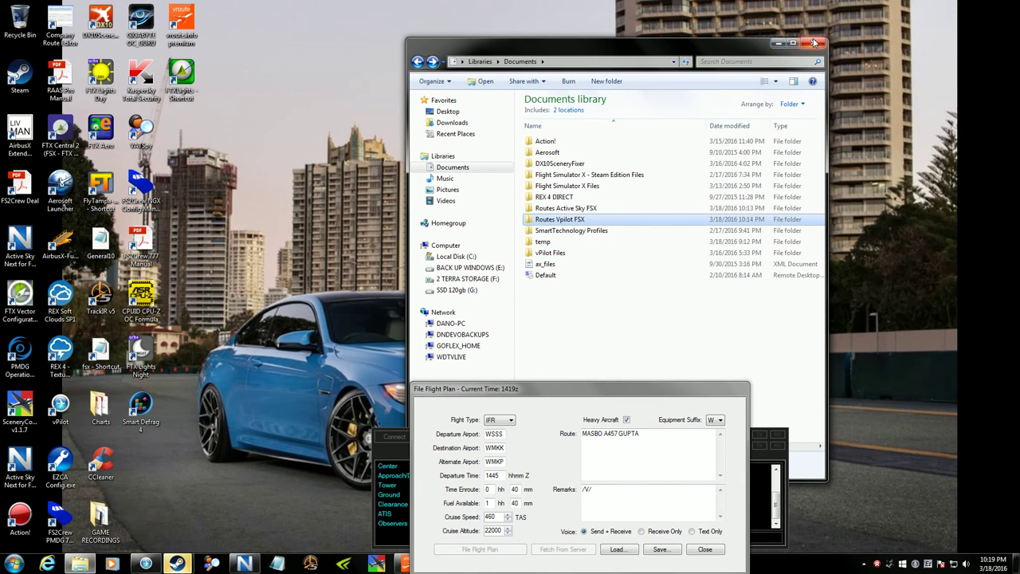
left_click(778, 44)
- Move the flight plan form clear of the vPilot window and examine the waypoints and airway in its existing route
left_click_drag(617, 388, 600, 196)
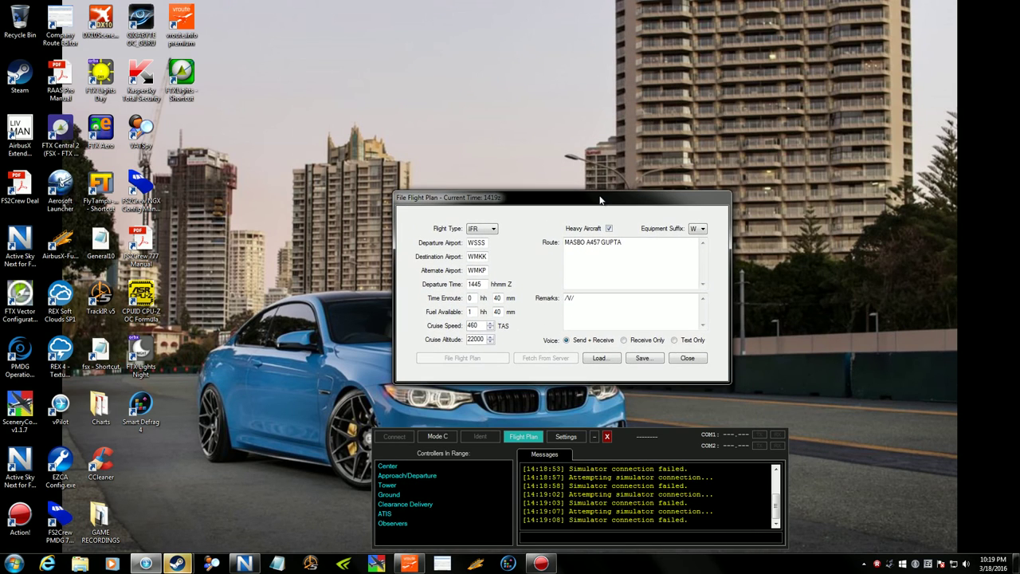
left_click_drag(627, 246, 566, 243)
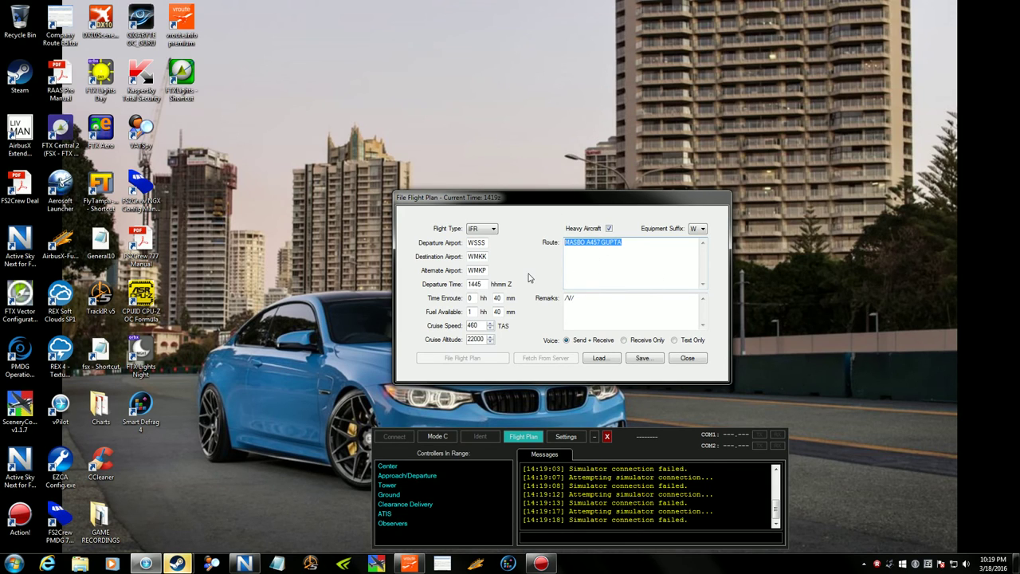
mouse_move(587, 247)
left_mouse_down()
mouse_move(563, 247)
mouse_move(600, 243)
mouse_move(588, 244)
left_mouse_up()
left_click(622, 244)
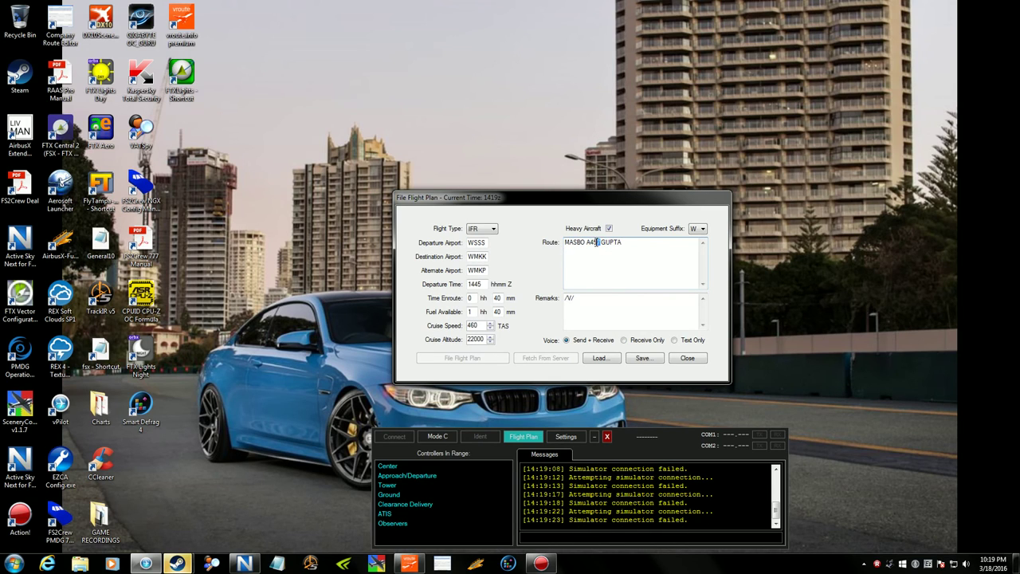
double_click(568, 244)
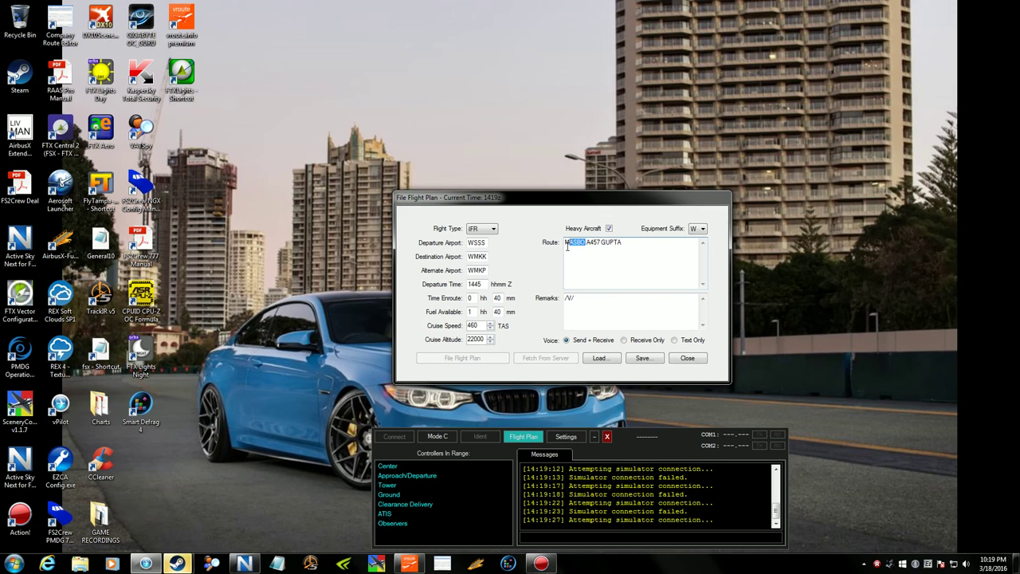
left_click_drag(619, 244, 603, 244)
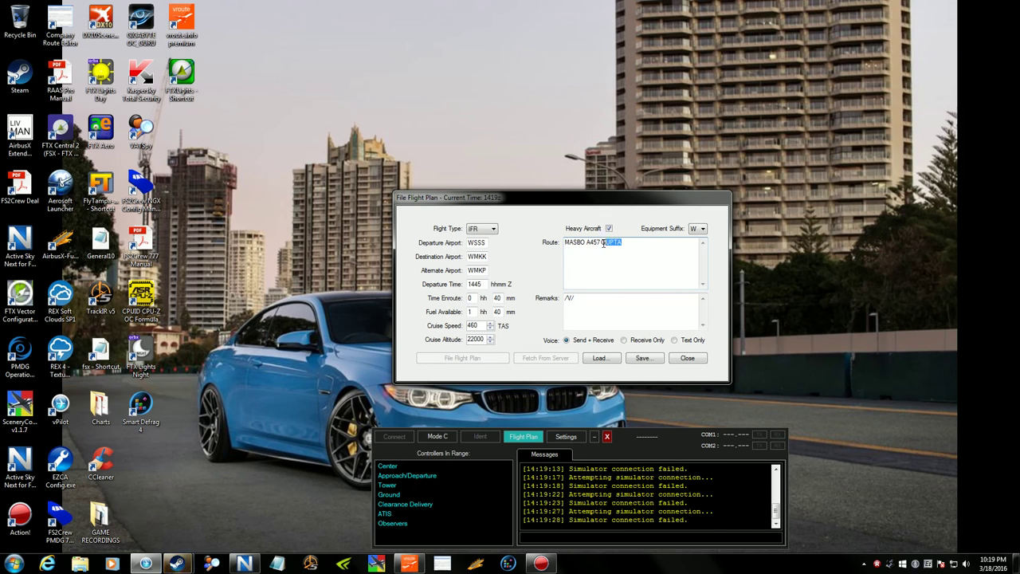
left_click(636, 244)
- Load the flight plan EDDT-EKCH.vfp from the Routes Vpilot FSX folder into the form
left_click(598, 359)
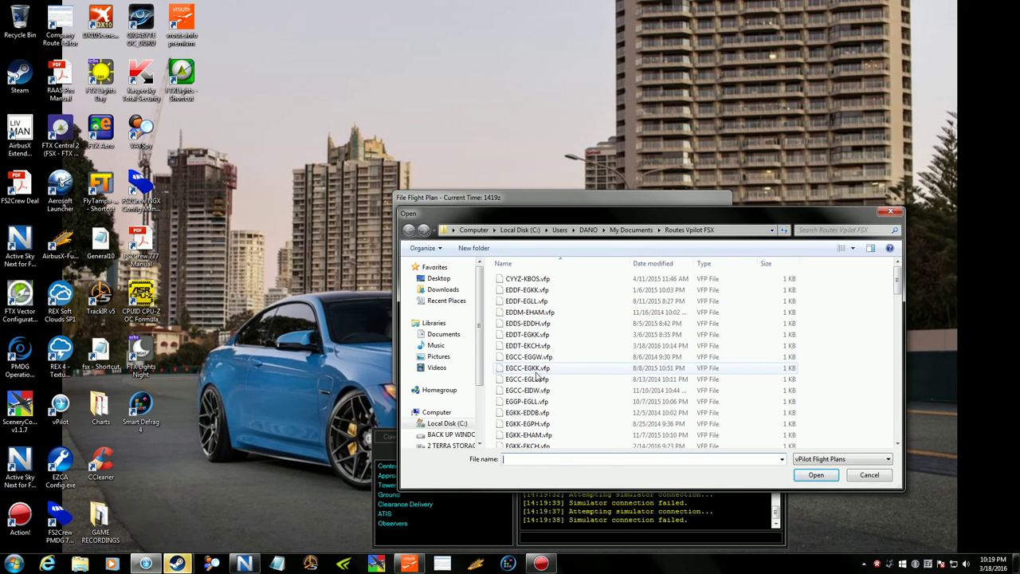
left_click(527, 345)
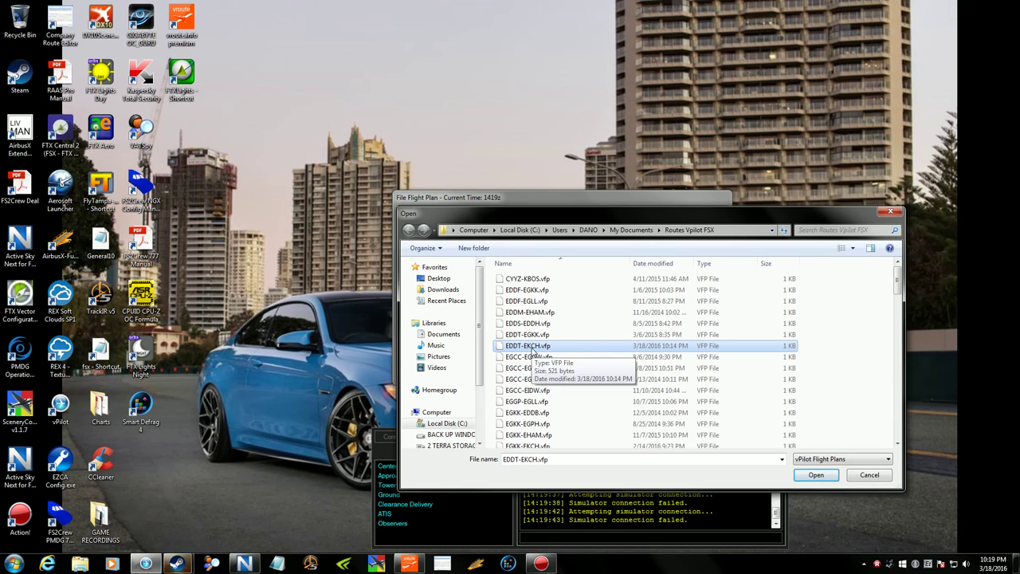
double_click(532, 348)
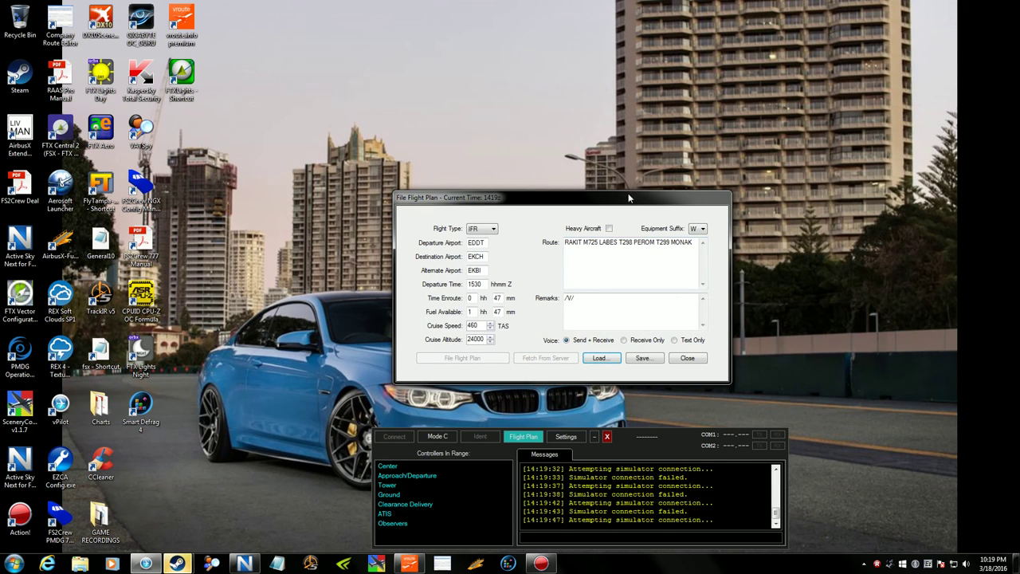
- Review the loaded plan's cruise altitude and speed, airports, IFR flight type, heavy aircraft option and route text
left_click_drag(632, 196, 638, 161)
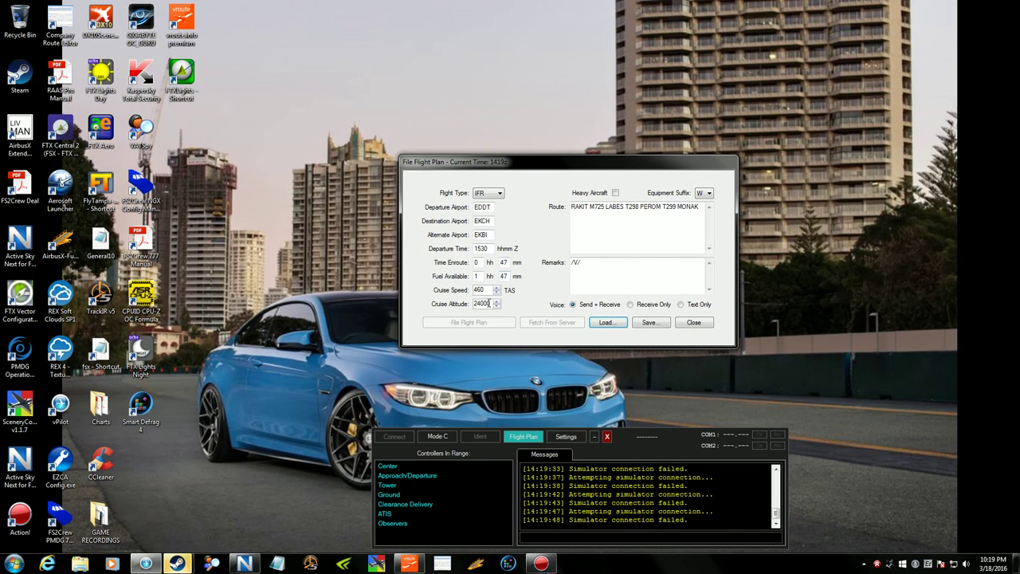
double_click(488, 304)
double_click(481, 290)
double_click(478, 235)
left_click_drag(497, 208, 468, 231)
left_click(499, 194)
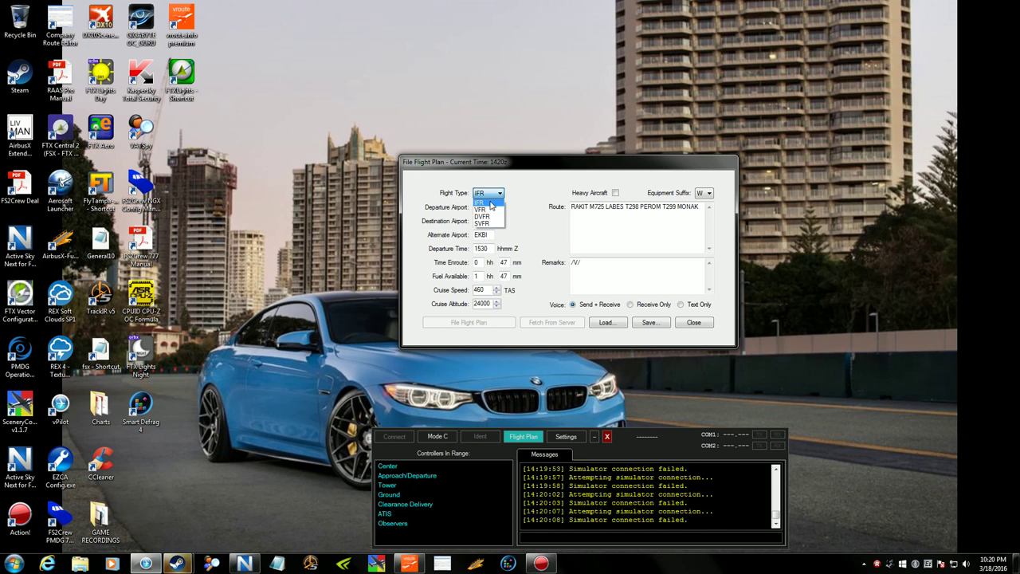
left_click(493, 204)
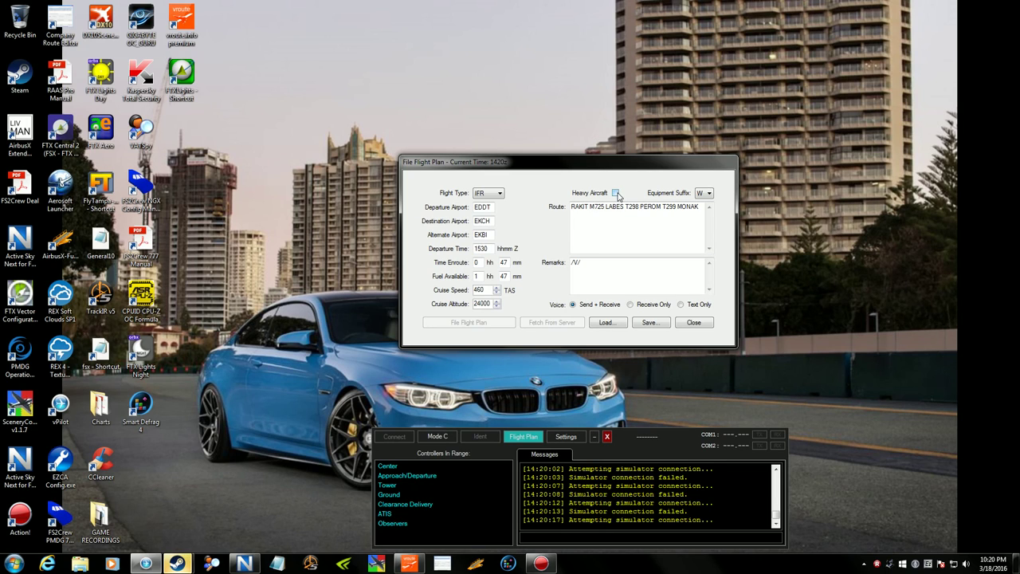
left_click(616, 194)
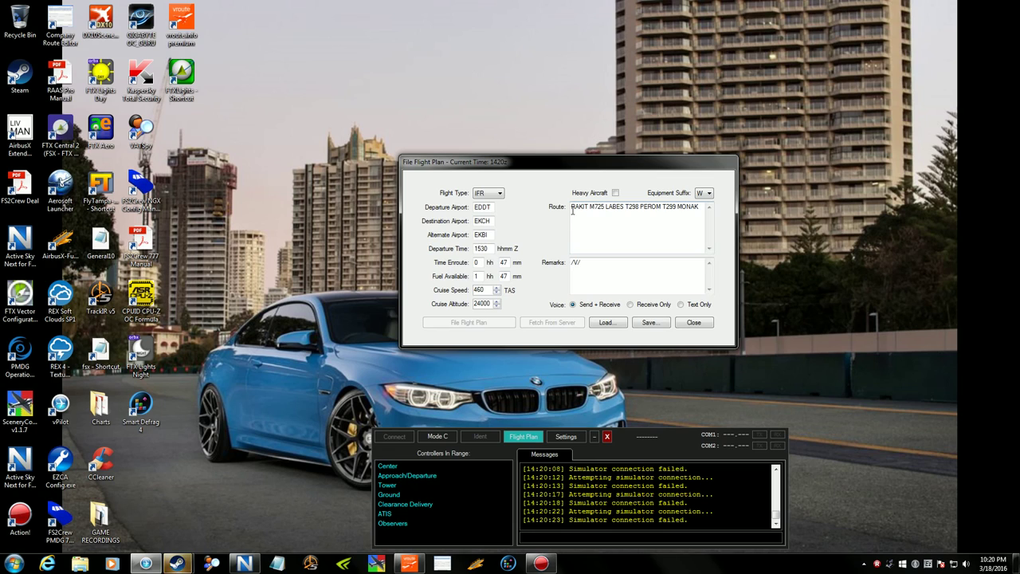
left_click_drag(572, 207, 642, 252)
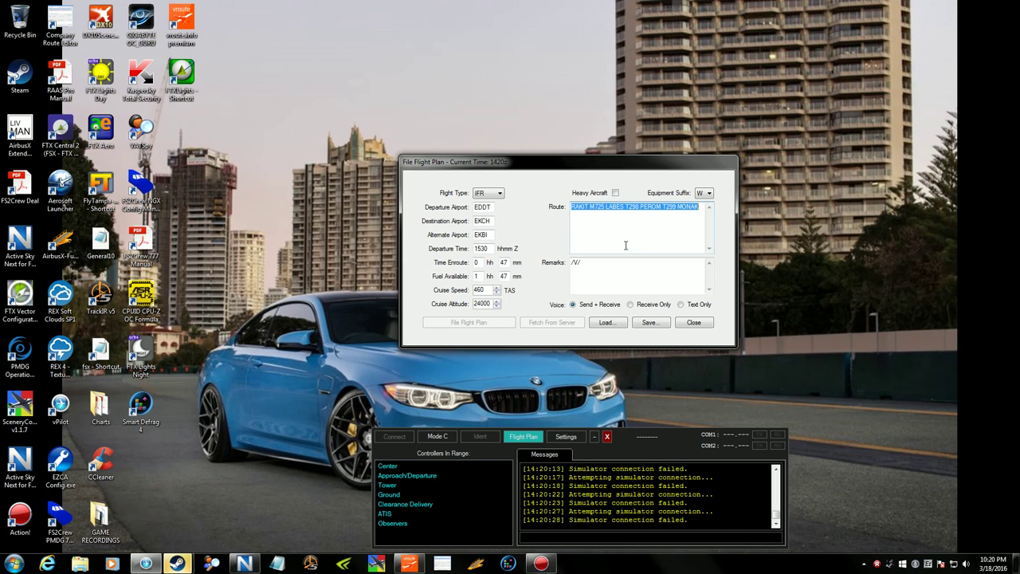
- Close the flight plan form and exit vPilot
left_click(695, 323)
left_click_drag(688, 436, 708, 354)
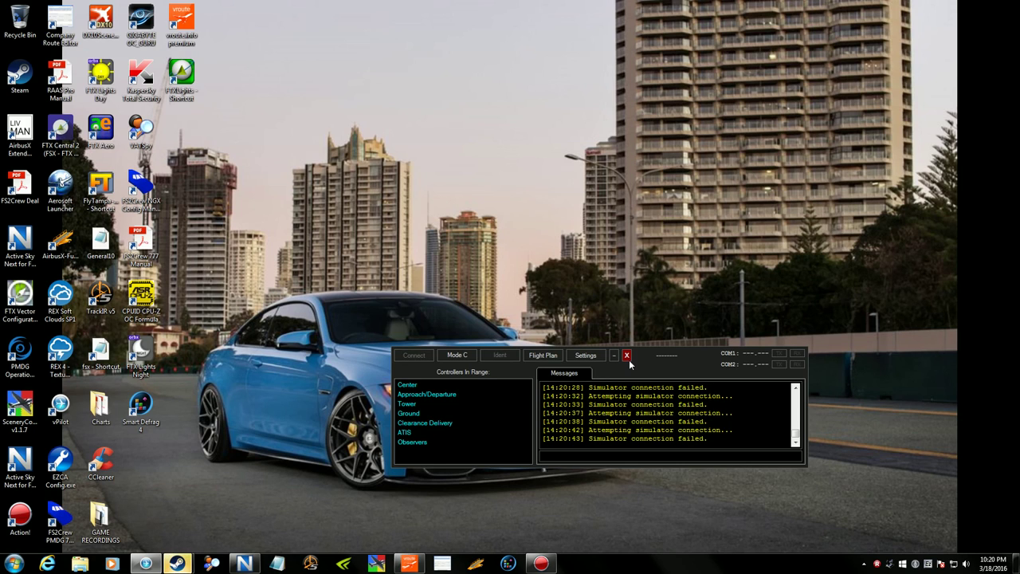
left_click(627, 356)
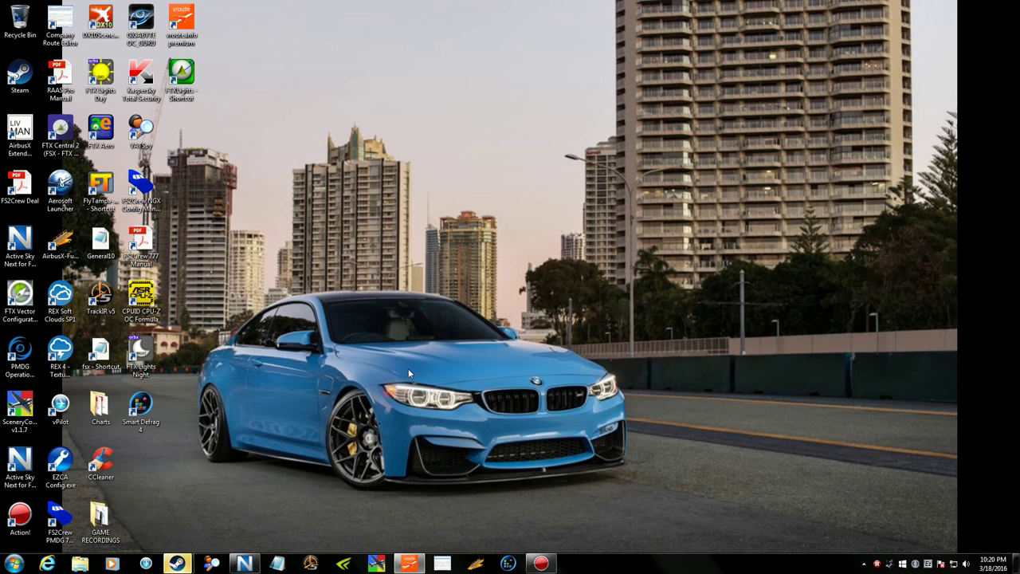
- Launch vroute premium from the desktop
double_click(185, 25)
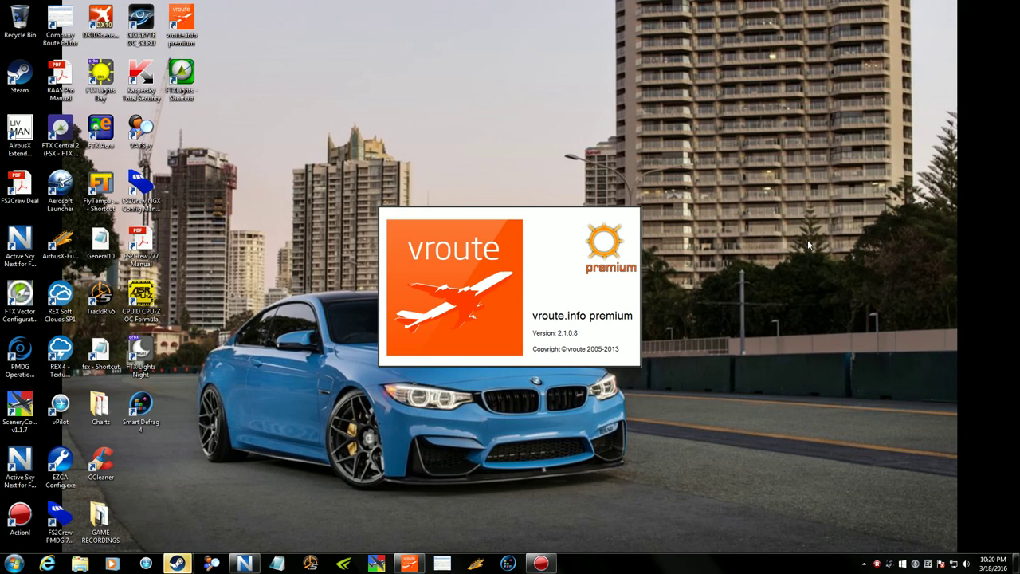